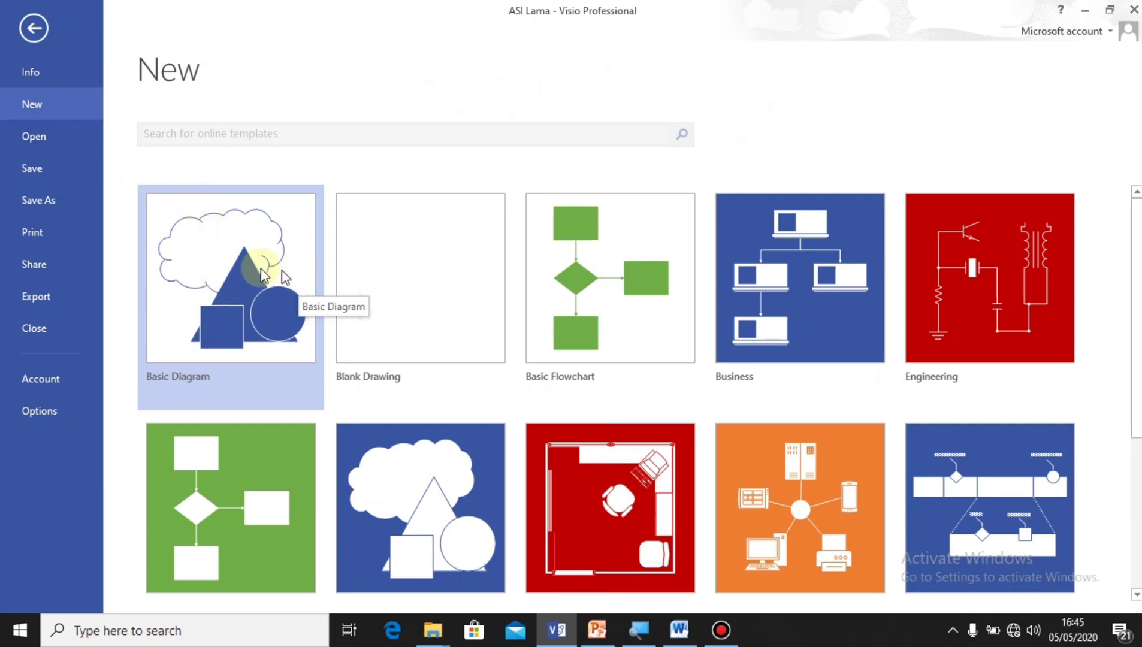
# - Create a new Basic Diagram drawing and apply the theme with unfilled white shapes and black outlines
pyautogui.doubleClick(232, 268)
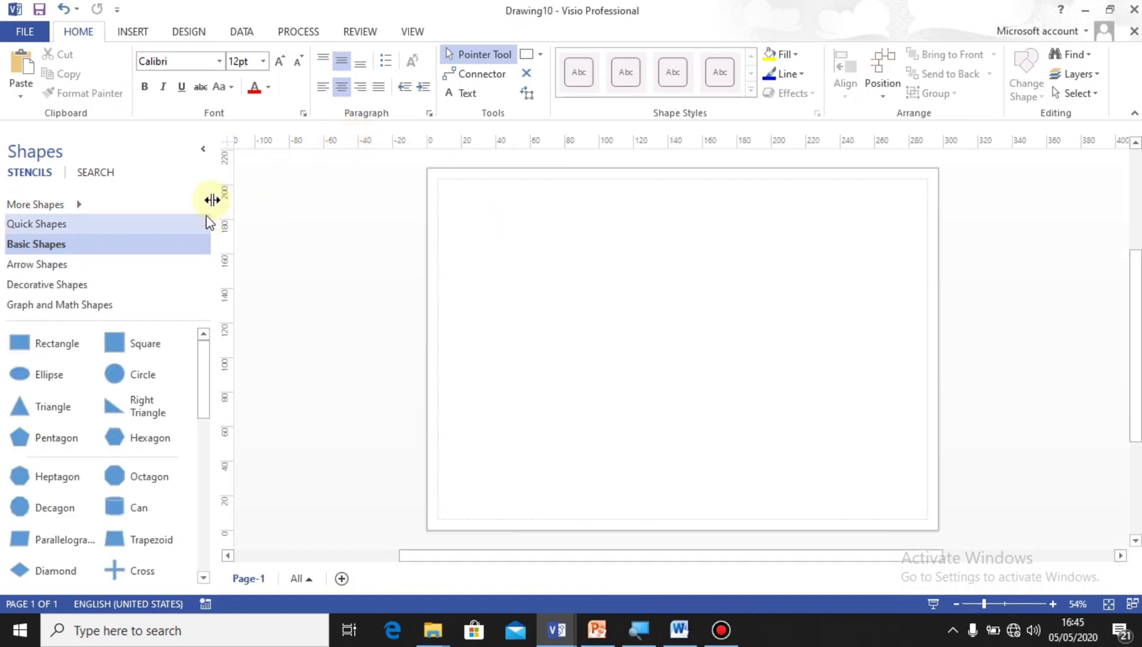
pyautogui.click(188, 32)
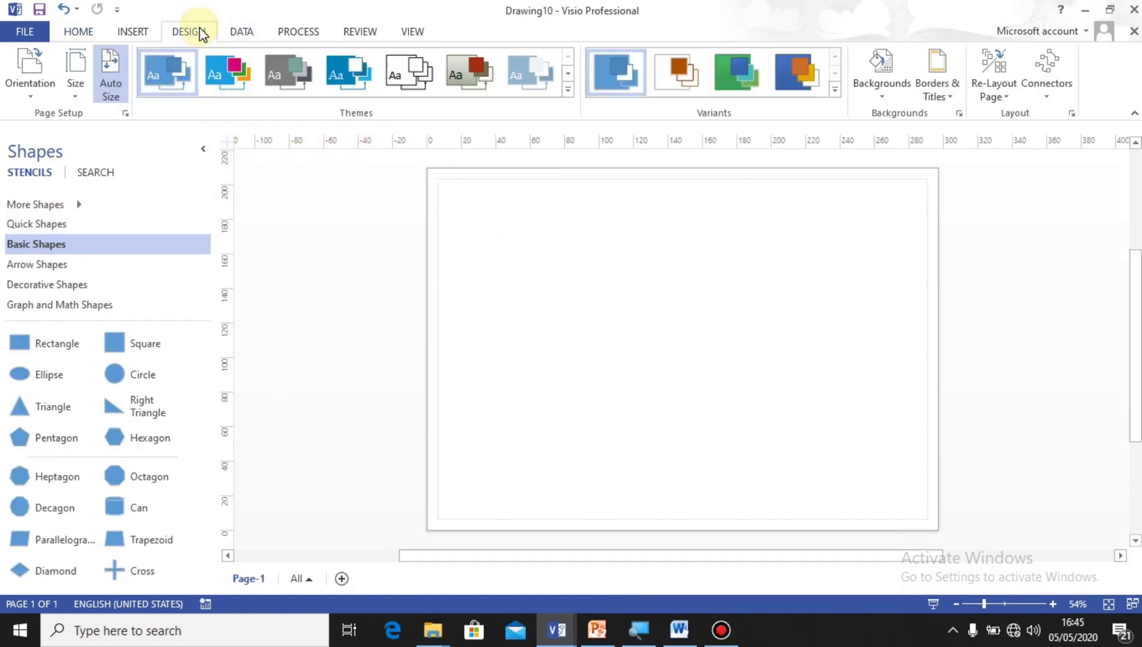
pyautogui.click(406, 74)
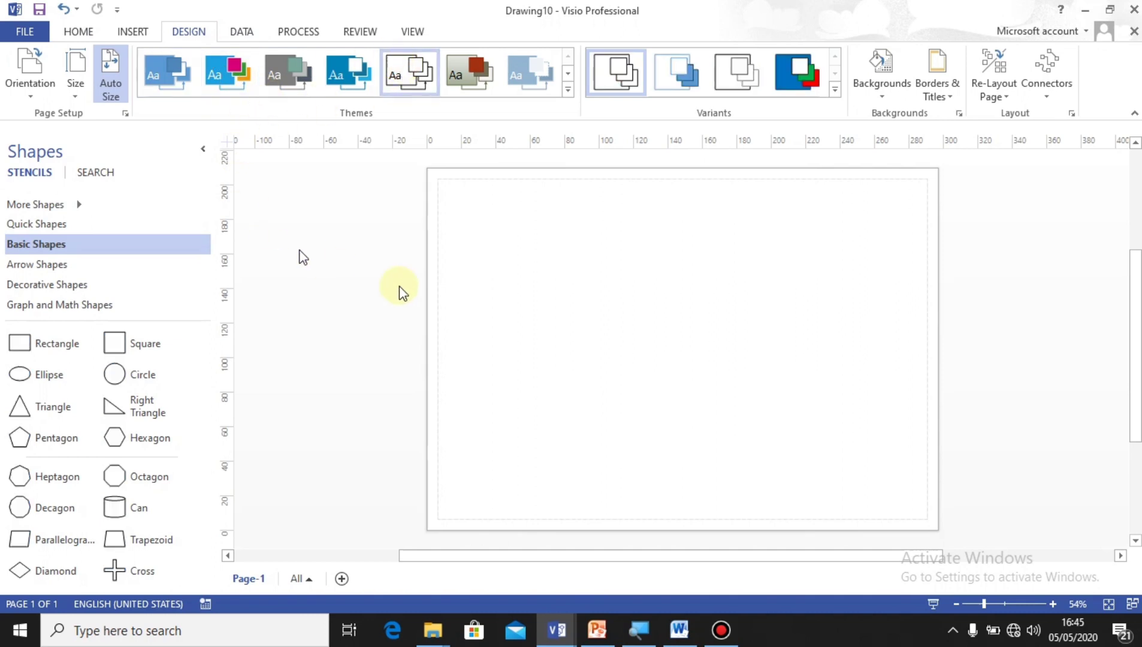
pyautogui.click(78, 32)
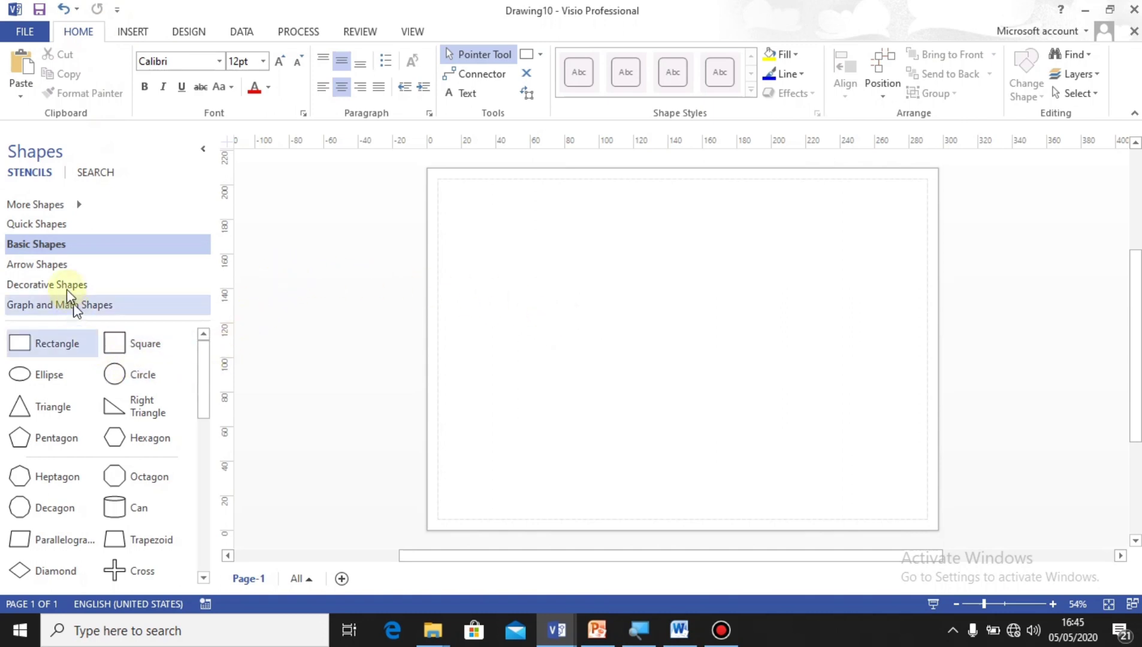
# - Look through the shapes available in the Quick Shapes and Basic Shapes stencils
pyautogui.click(37, 225)
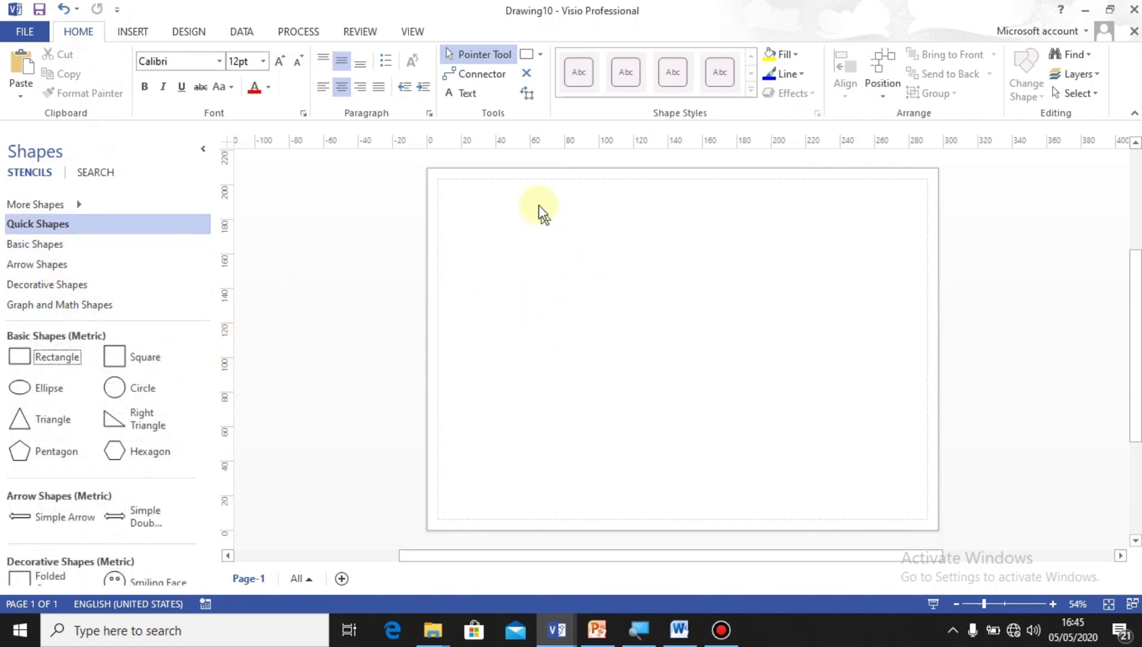
pyautogui.click(35, 244)
pyautogui.scroll(2, 788, 289)
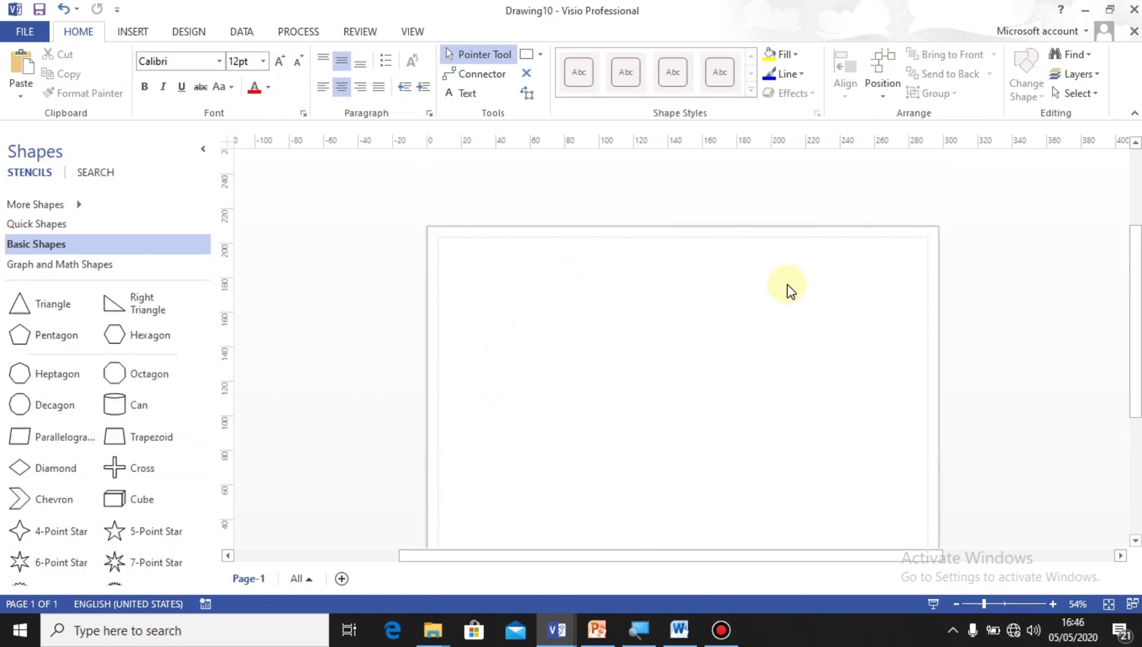
pyautogui.scroll(1, 785, 288)
pyautogui.scroll(-2, 782, 290)
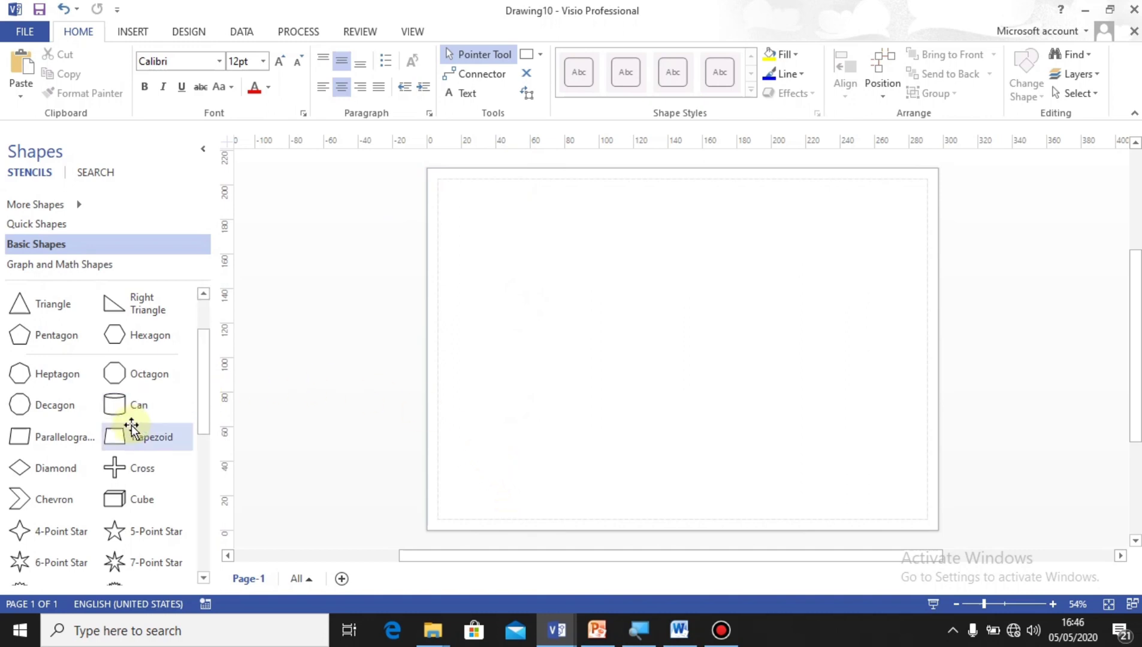
pyautogui.scroll(-7, 131, 425)
pyautogui.scroll(-6, 132, 425)
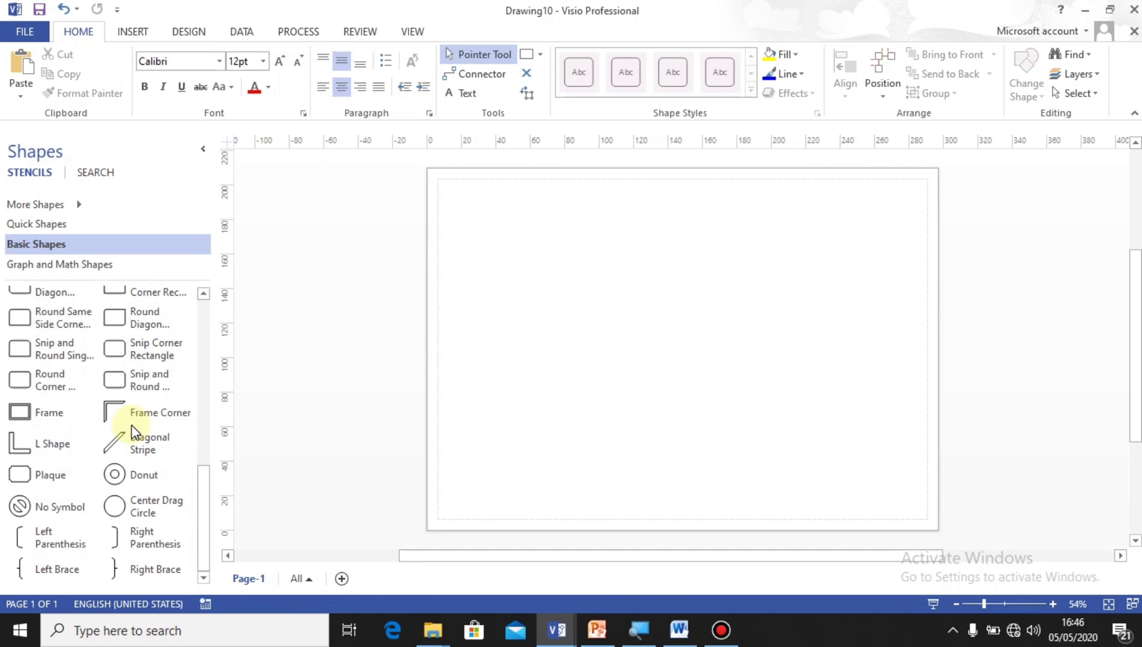
pyautogui.scroll(12, 131, 425)
pyautogui.scroll(2, 131, 425)
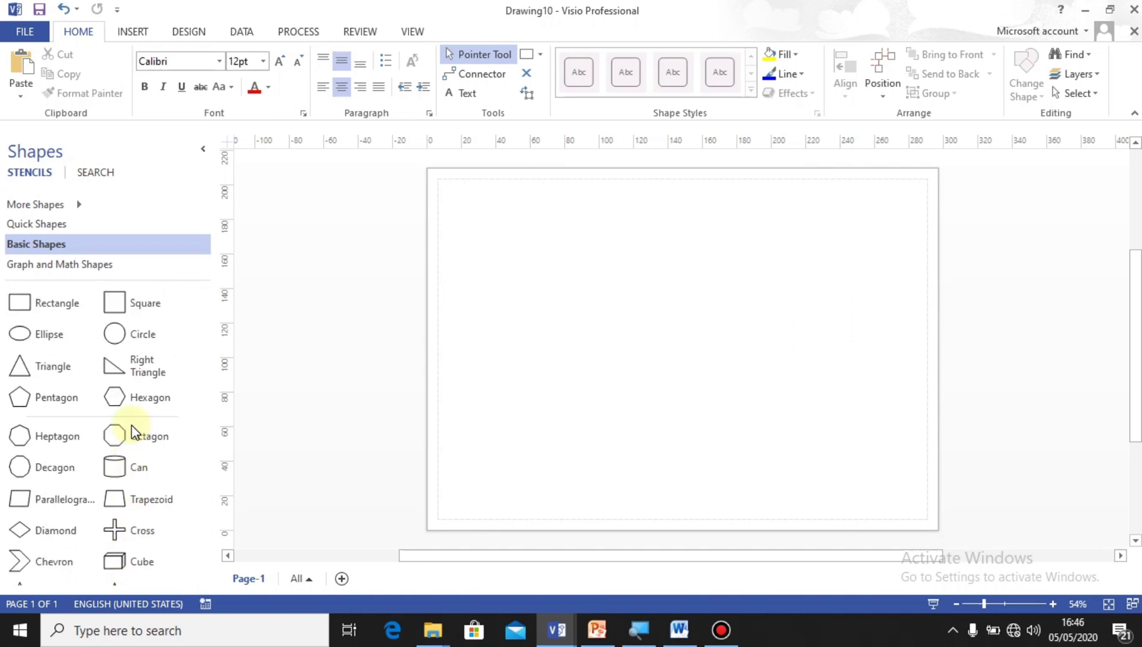
# - Add the Miscellaneous Flowchart Shapes stencil from the Flowchart category
pyautogui.click(78, 204)
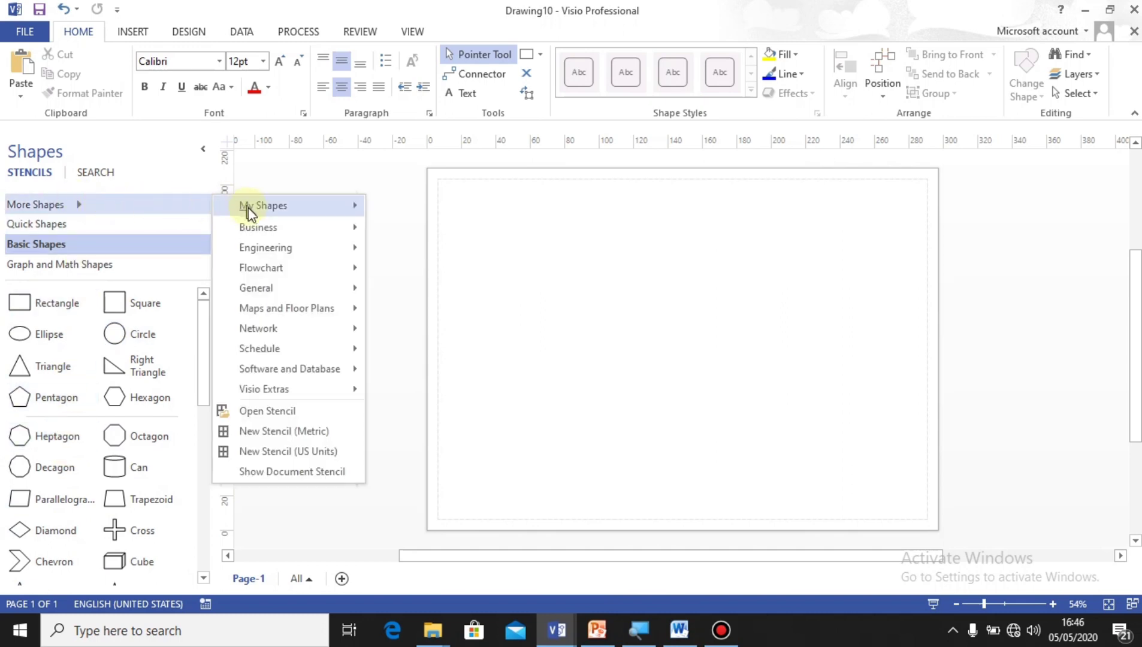
pyautogui.moveTo(306, 266)
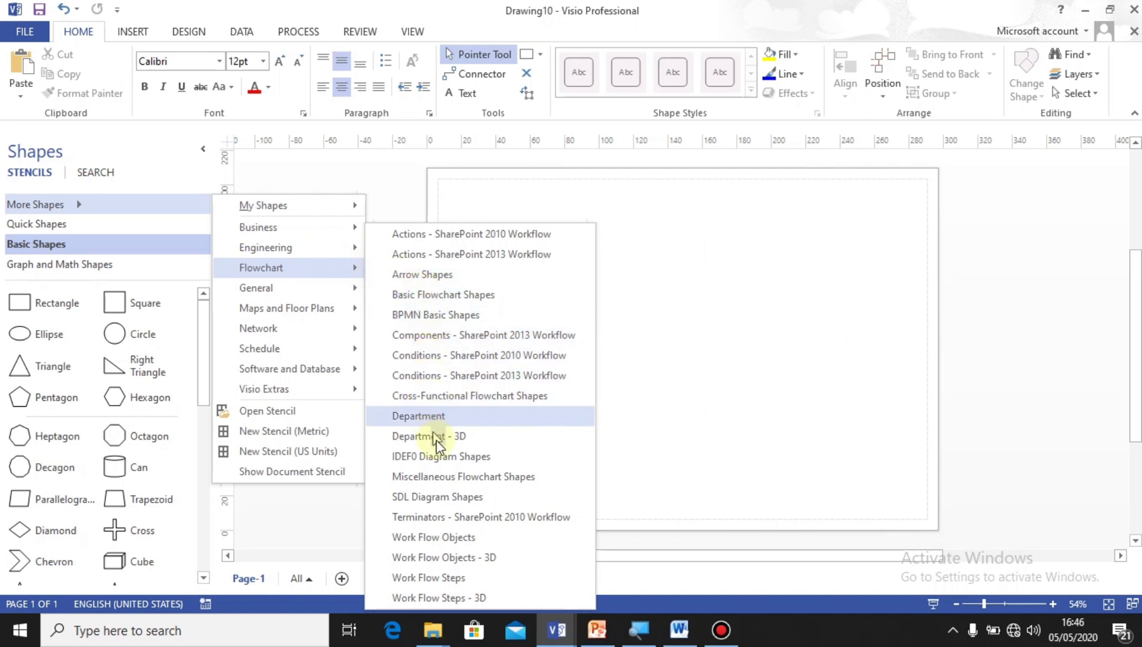
pyautogui.click(447, 479)
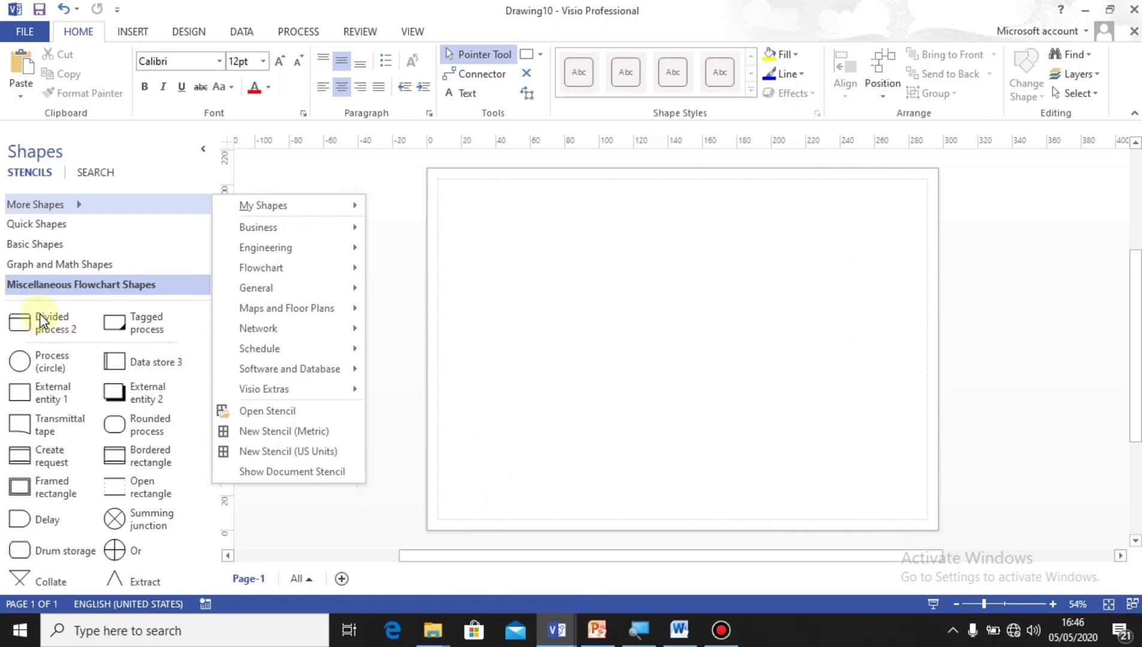
# - Place a Divided process 2 shape in the page's upper-left margin corner and stretch it to the bottom margin, about 197 mm high
pyautogui.click(39, 313)
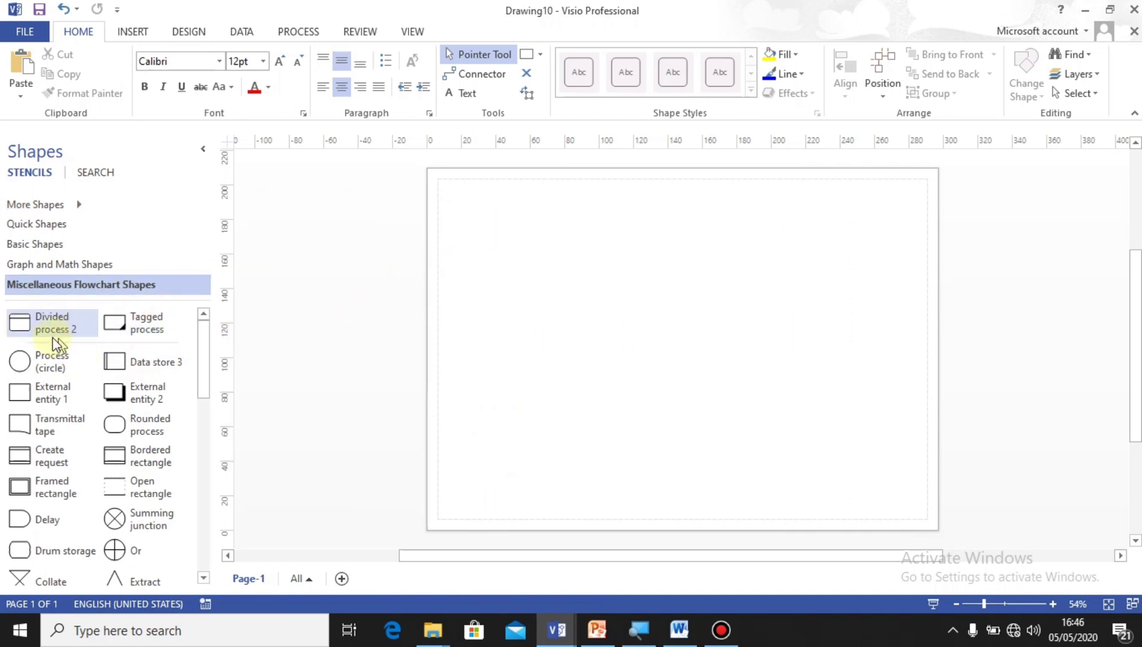
pyautogui.moveTo(41, 329); pyautogui.dragTo(489, 179)
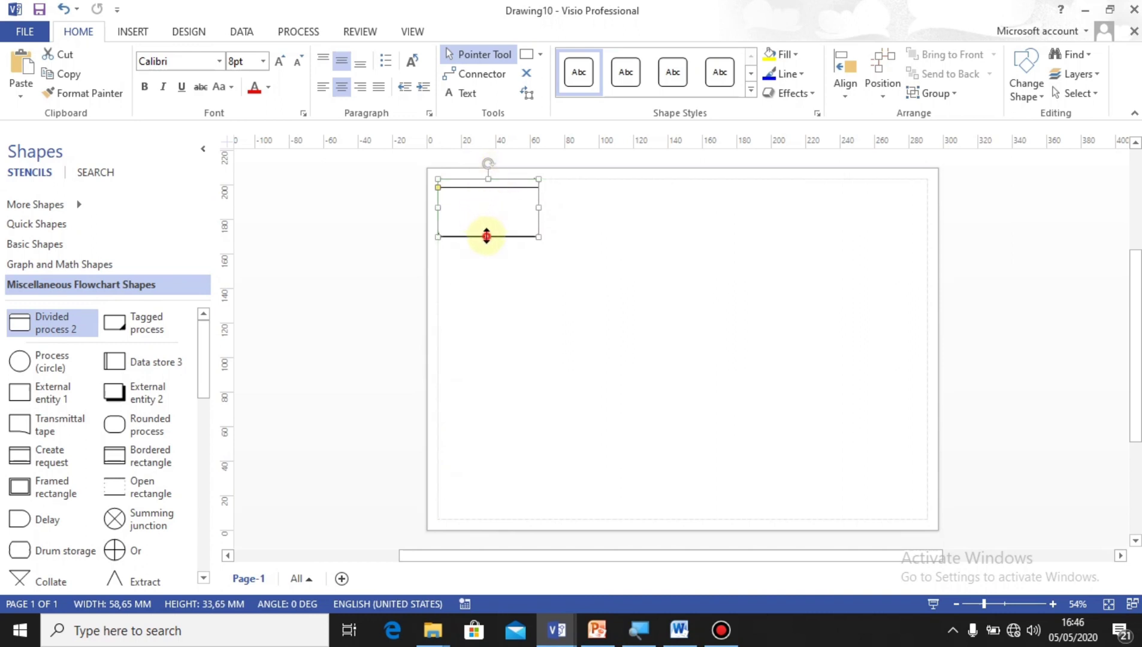
pyautogui.moveTo(486, 236); pyautogui.dragTo(469, 520)
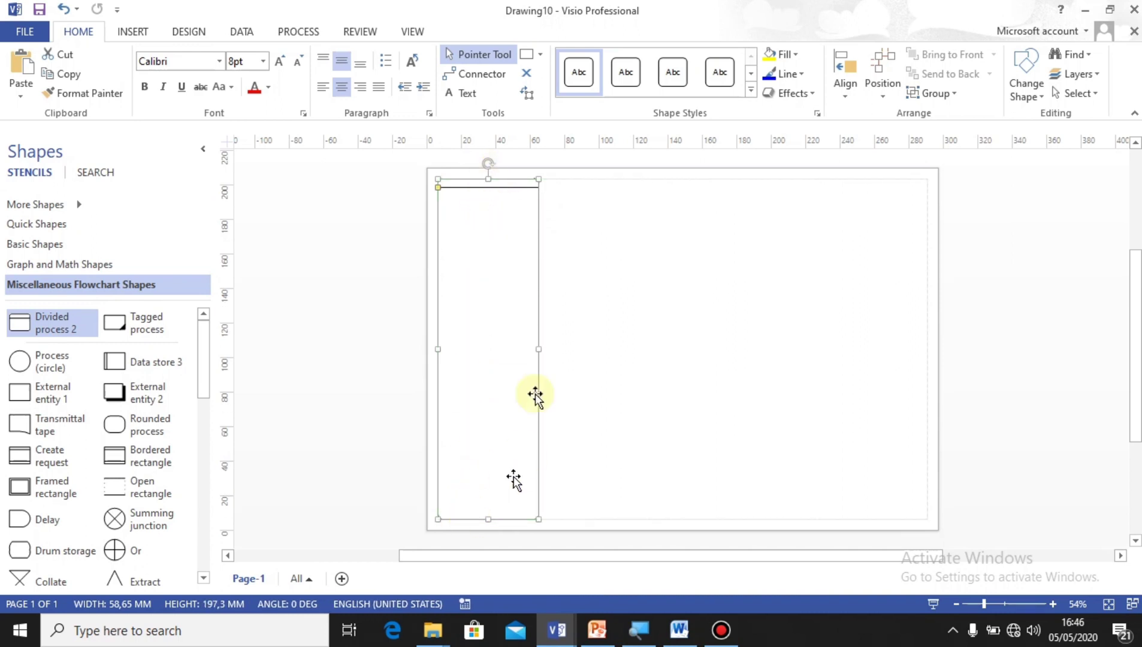
pyautogui.rightClick(489, 279)
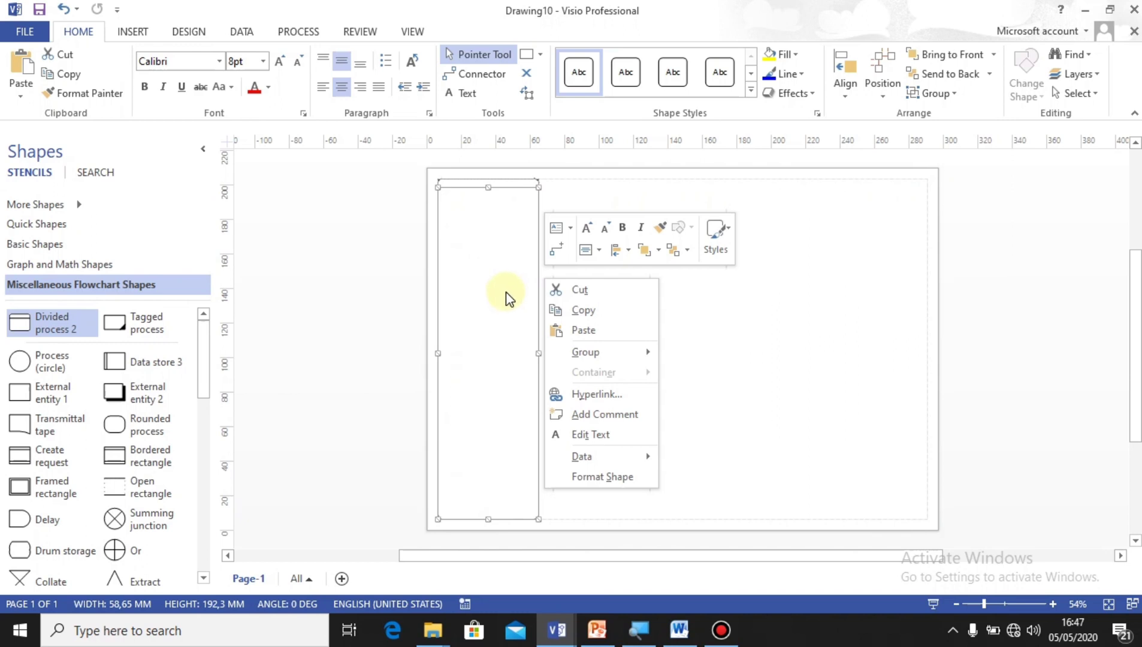
pyautogui.click(683, 280)
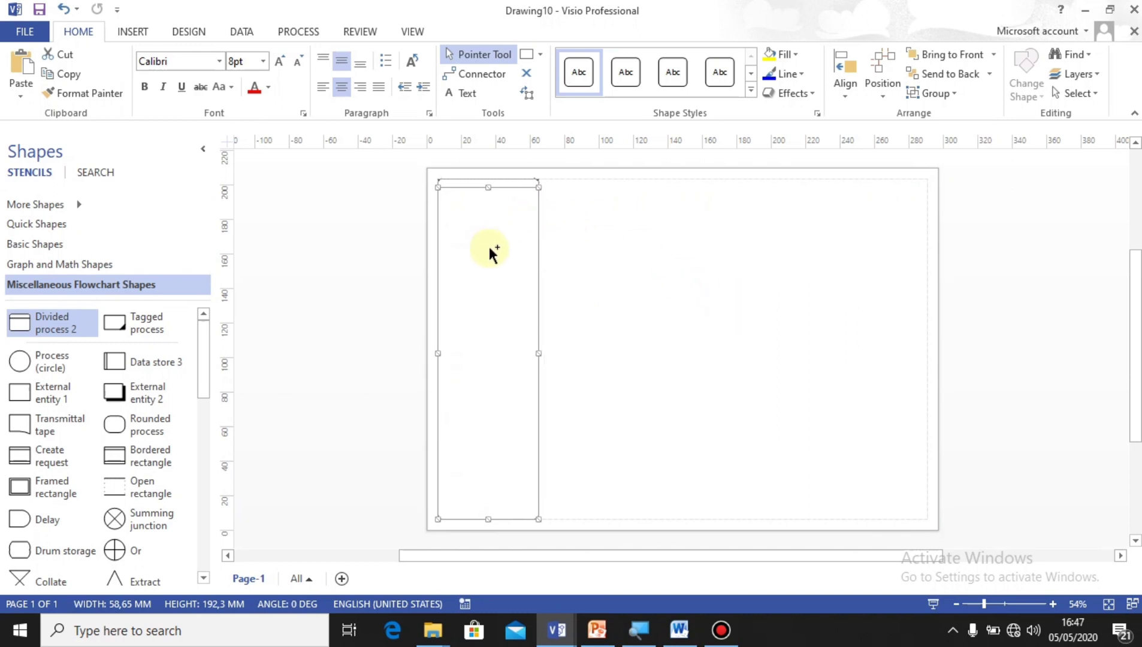
pyautogui.hotkey('ctrl', 'd')
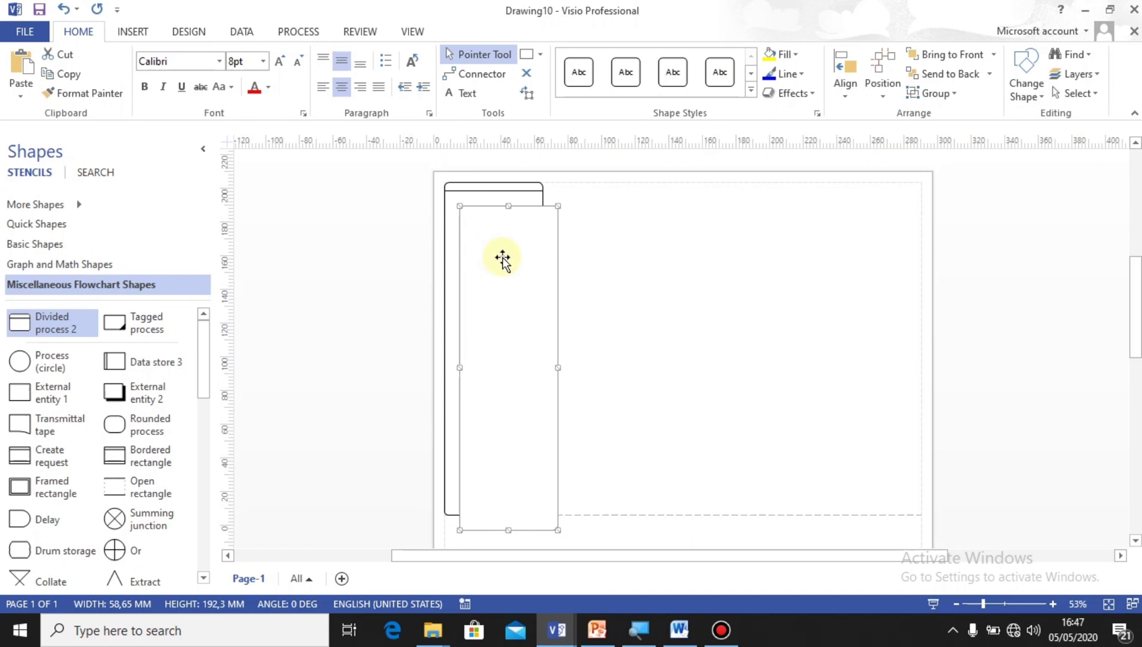
pyautogui.press('Delete')
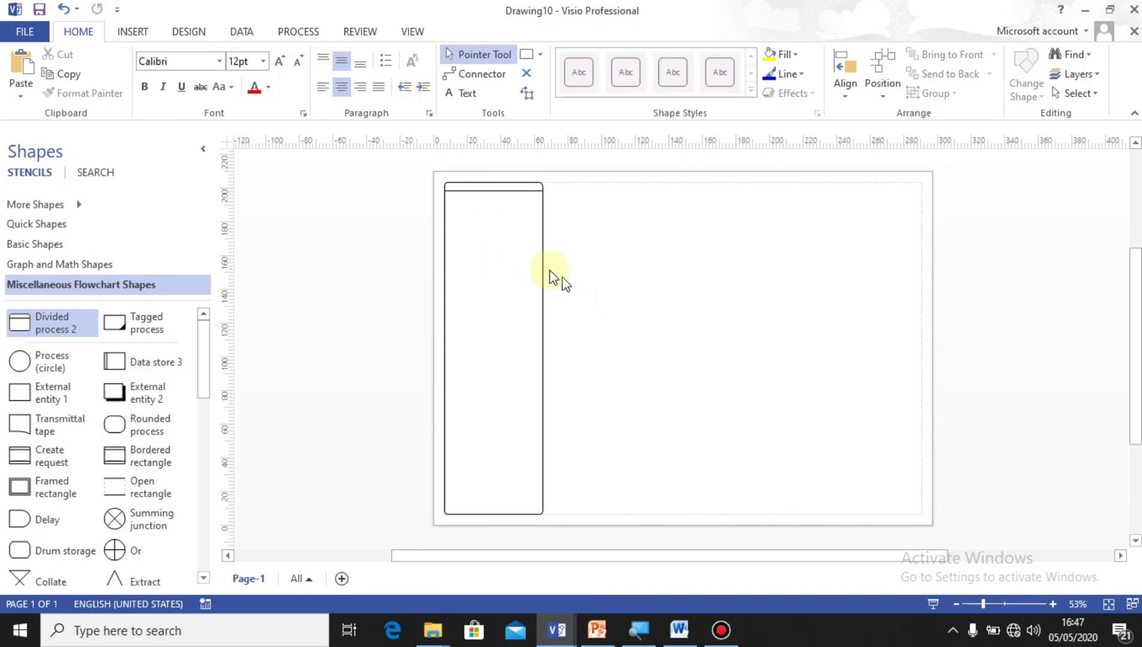
# - Duplicate the whole tall Divided process 2 lane four times
pyautogui.click(521, 264)
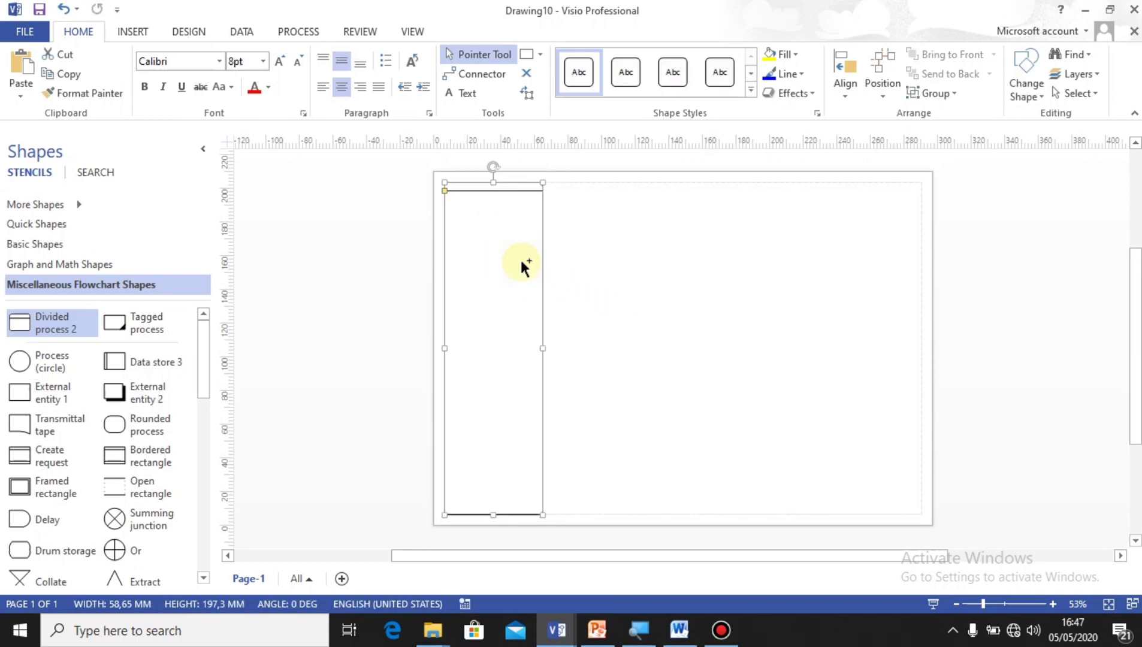
pyautogui.hotkey('ctrl', 'd')
pyautogui.hotkey('ctrl', 'd')
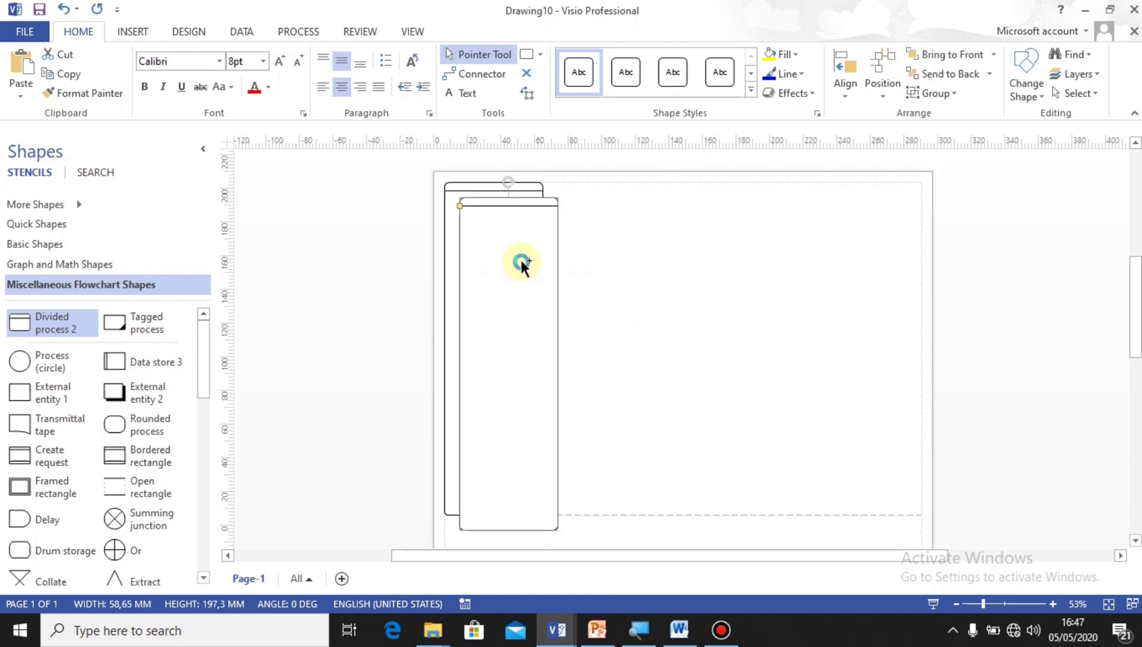
pyautogui.hotkey('ctrl', 'd')
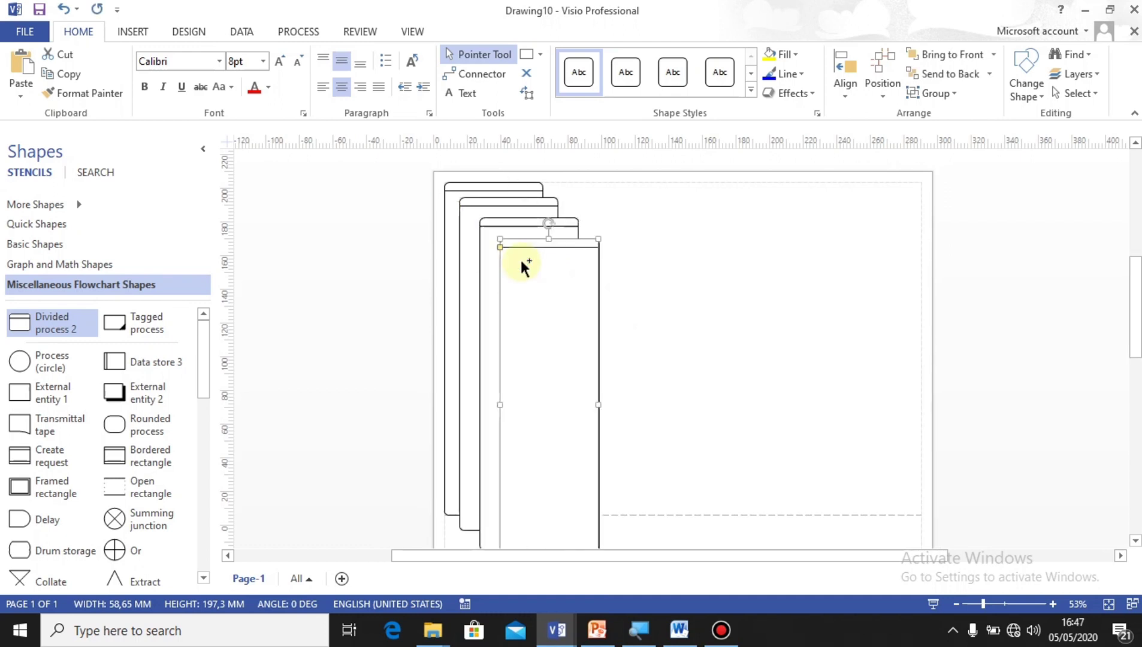
pyautogui.hotkey('ctrl', 'd')
# - Arrange the four lane copies in a row beside the first lane, with their top edges aligned
pyautogui.moveTo(561, 310); pyautogui.dragTo(797, 265)
pyautogui.moveTo(528, 294); pyautogui.dragTo(645, 265)
pyautogui.moveTo(534, 257); pyautogui.dragTo(608, 250)
pyautogui.moveTo(666, 283); pyautogui.dragTo(720, 285)
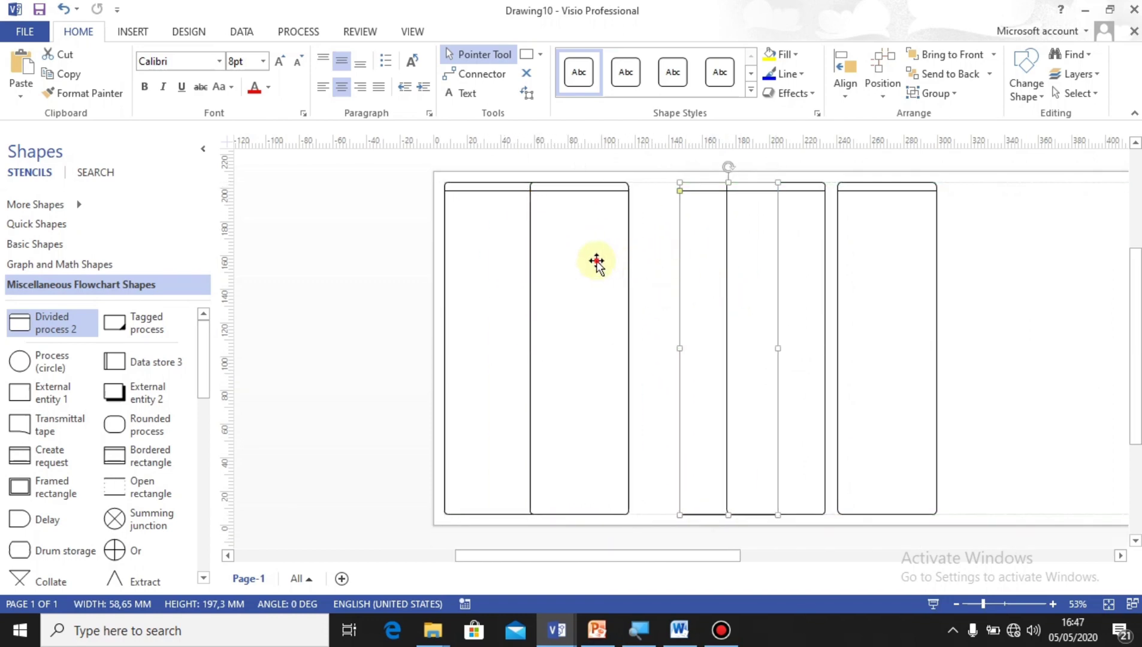
pyautogui.moveTo(594, 263)
pyautogui.mouseDown()
pyautogui.moveTo(620, 273)
pyautogui.moveTo(606, 268)
pyautogui.mouseUp()
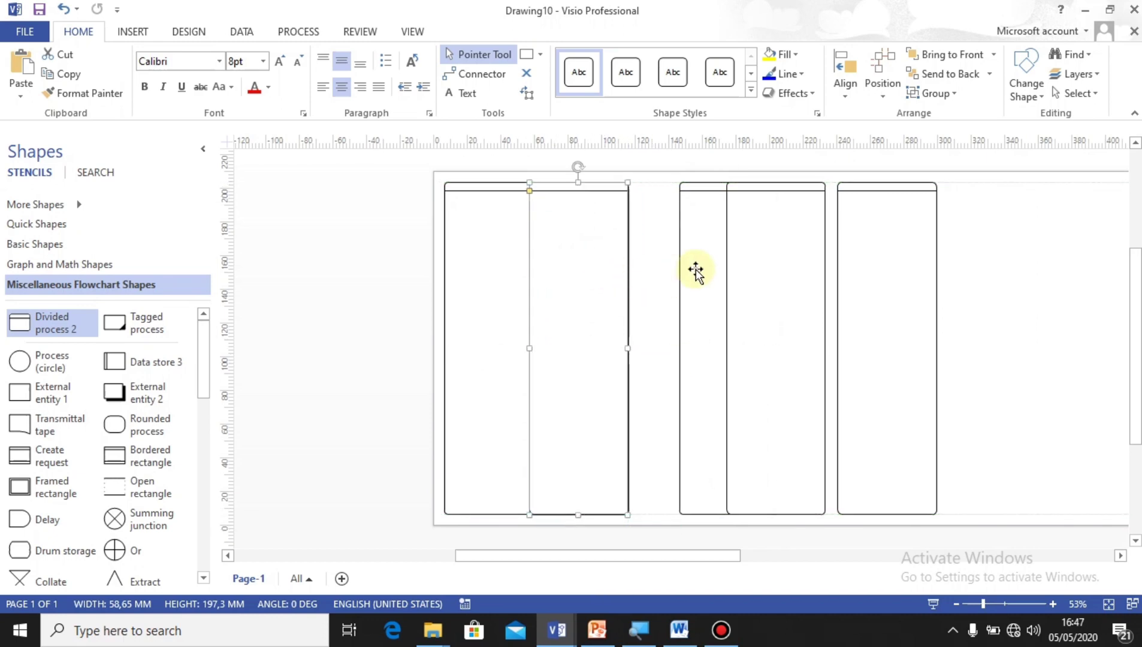
pyautogui.moveTo(689, 265); pyautogui.dragTo(640, 263)
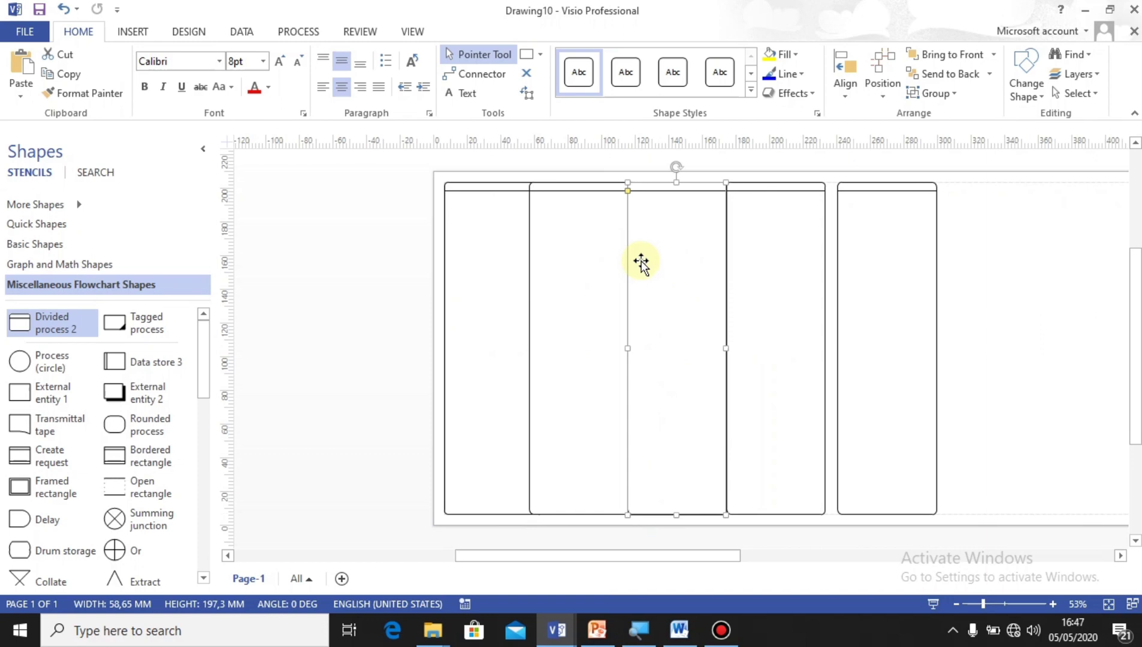
# - Label the header of the first lane "Pelanggan"
pyautogui.click(510, 190)
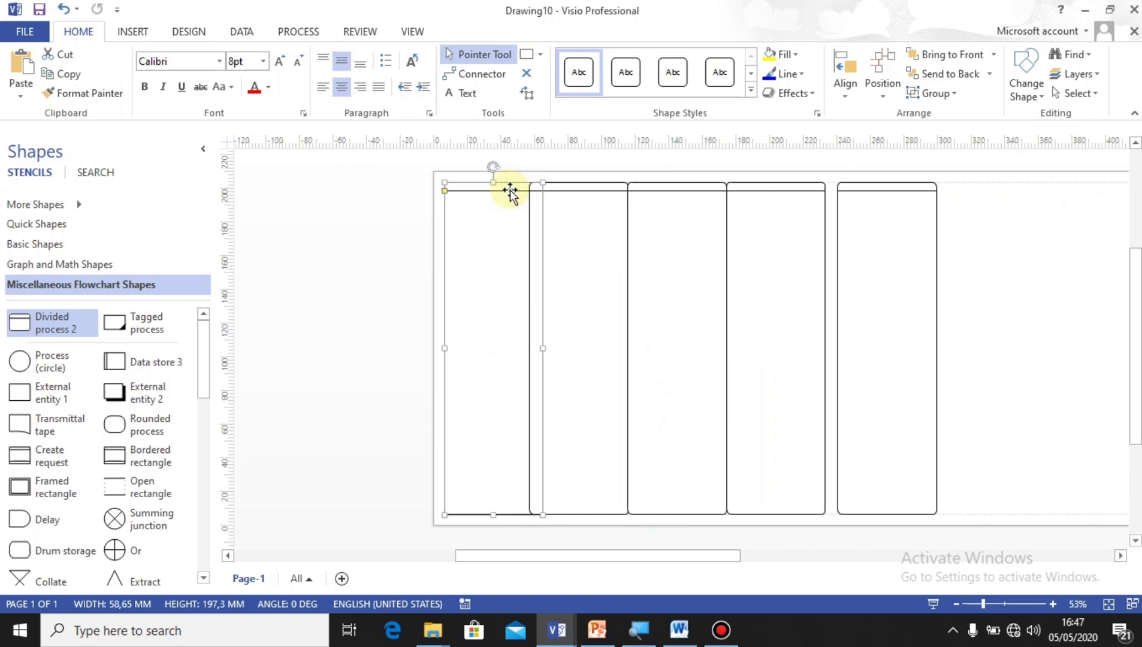
pyautogui.click(510, 190)
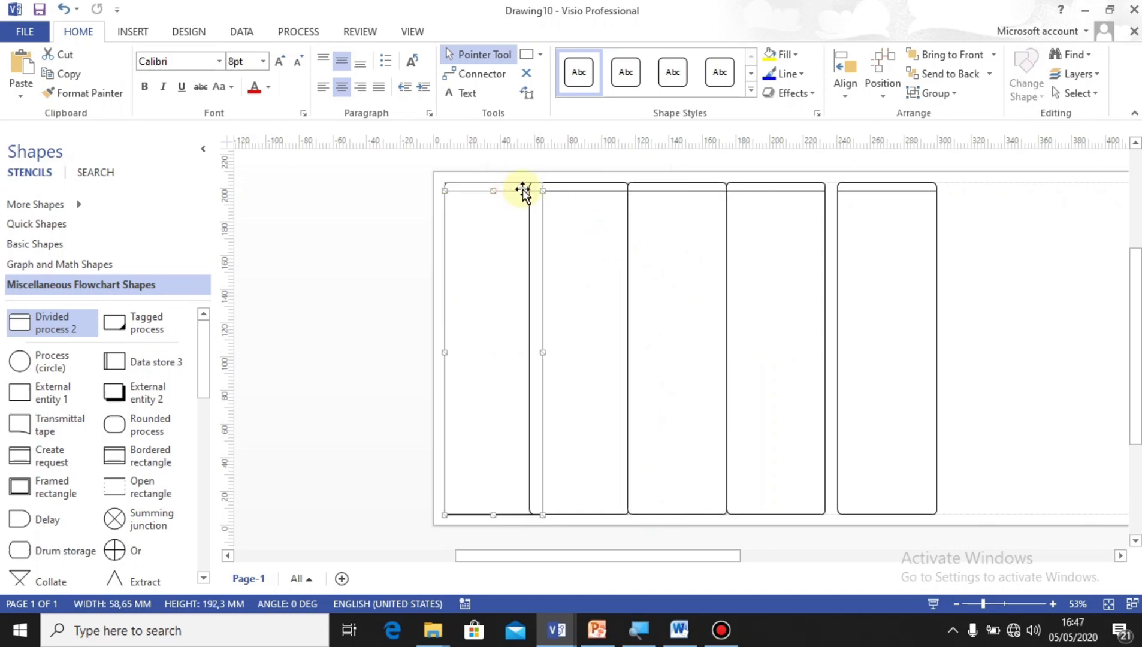
pyautogui.click(519, 186)
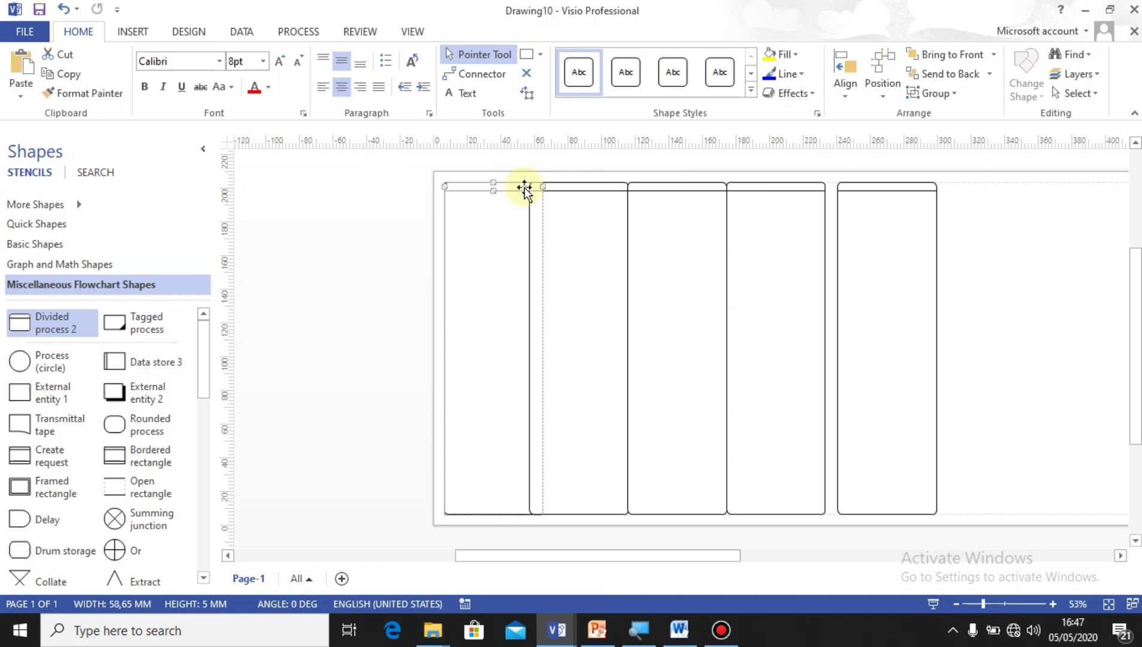
pyautogui.doubleClick(525, 188)
pyautogui.write('Pela')
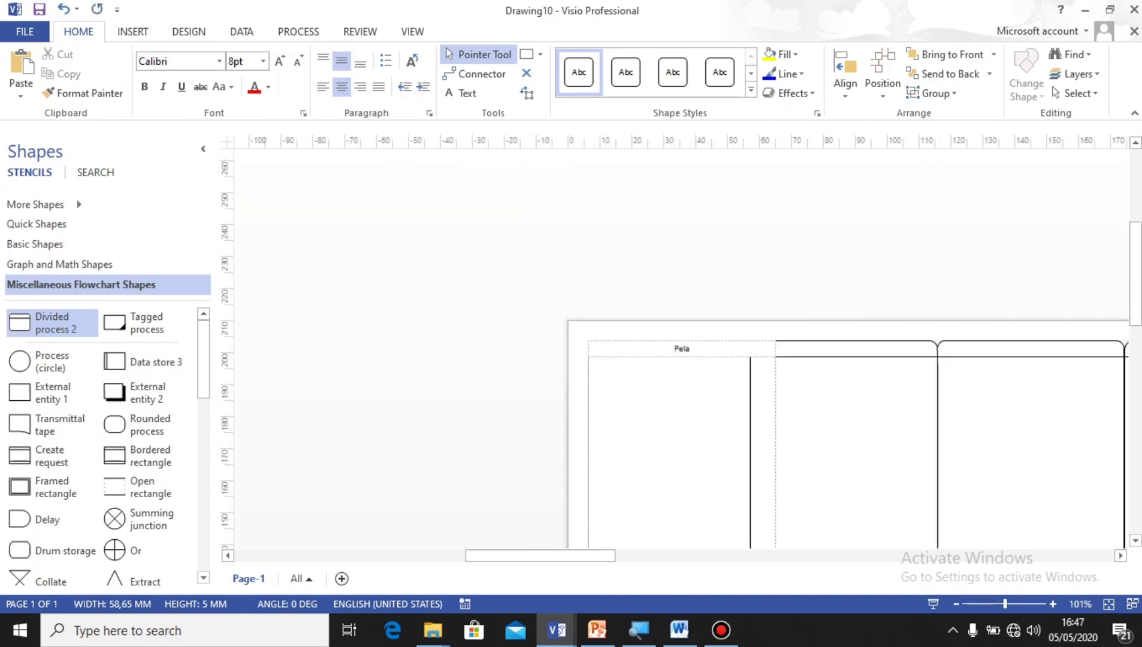
pyautogui.write('nggan')
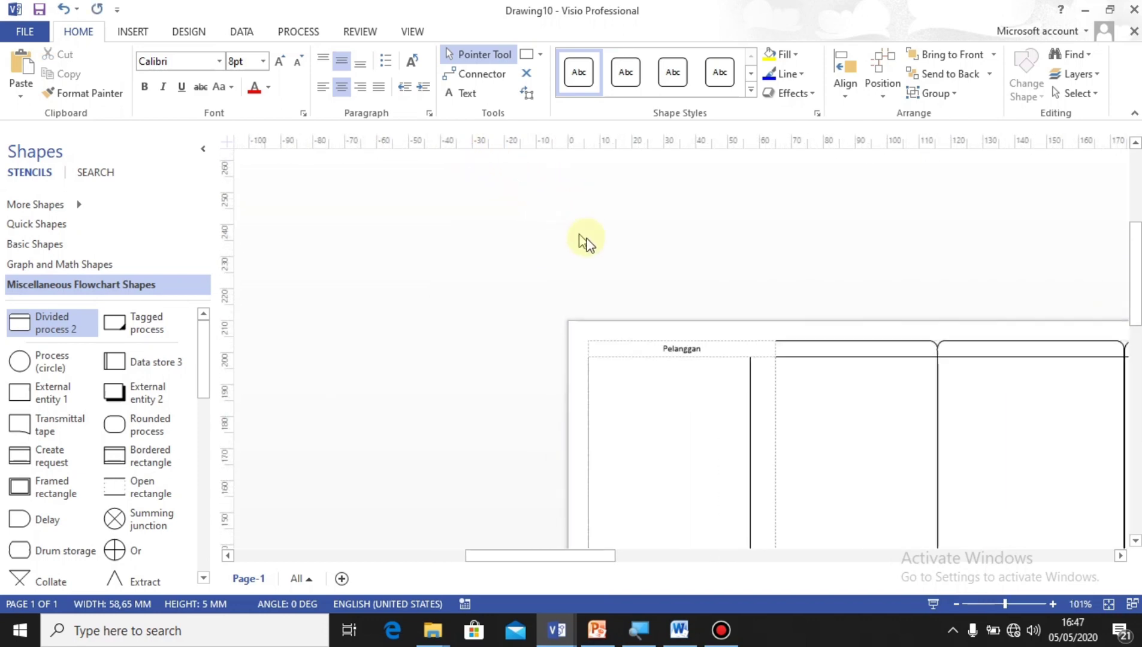
# - Shift the second lane right until it meets the edge of the Pelanggan lane, and label its header "Resepsionis"
pyautogui.click(851, 452)
pyautogui.press('Right')
pyautogui.press('Right')
pyautogui.press('Right')
pyautogui.press('Right')
pyautogui.press('Right')
pyautogui.press('Right')
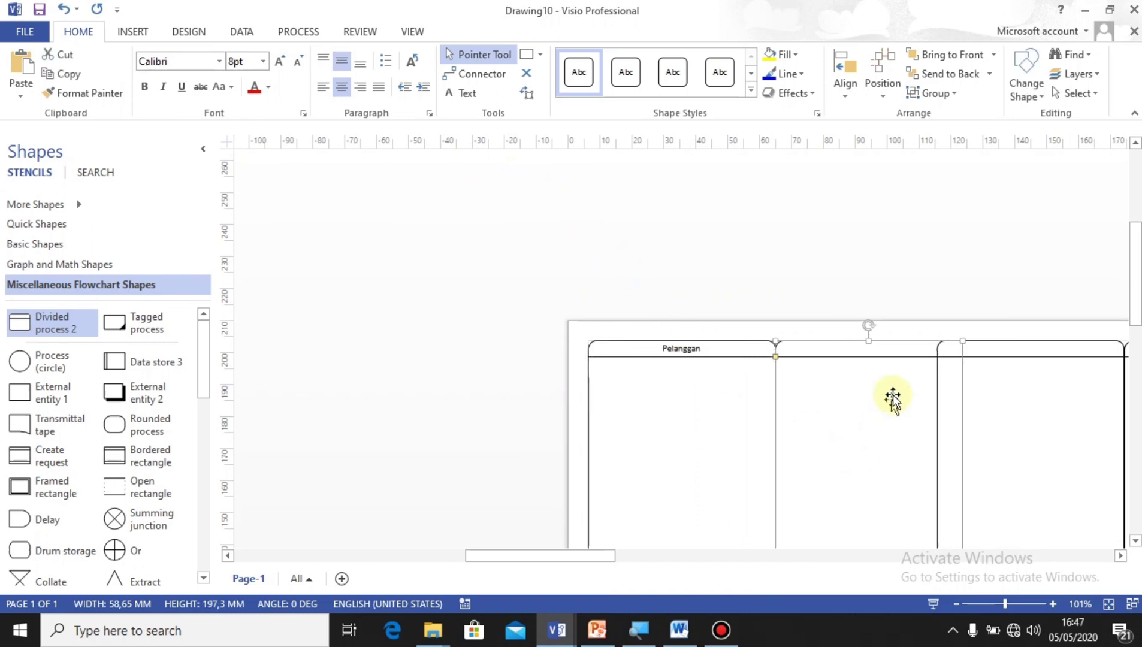
pyautogui.click(885, 351)
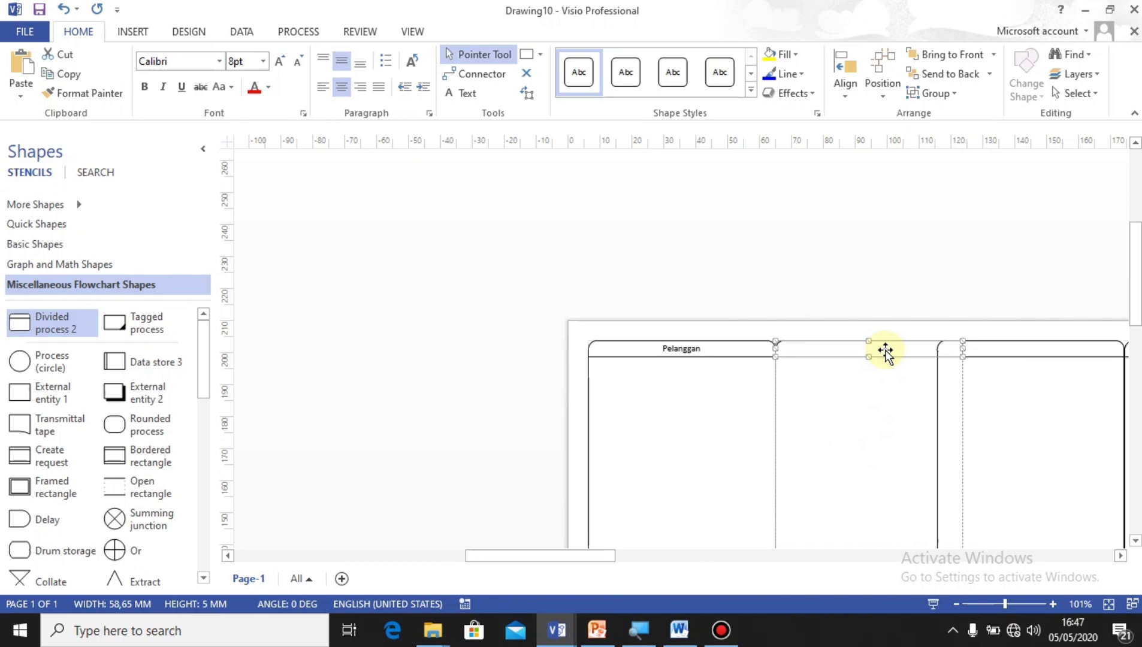
pyautogui.write('Resepsionis')
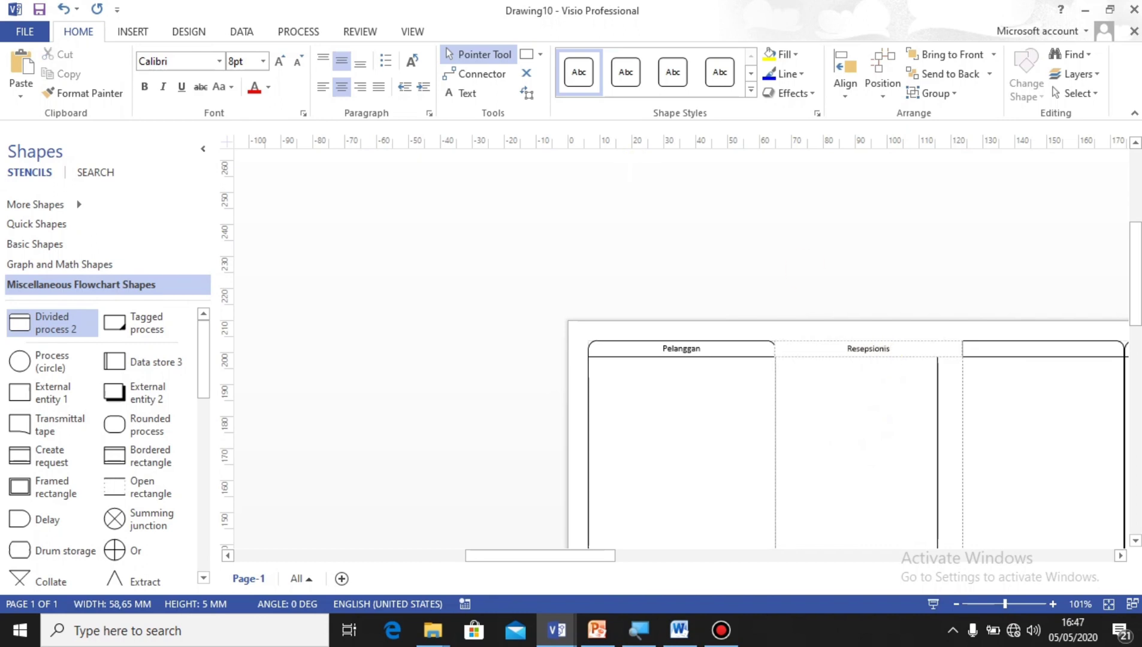
# - Label the header of the third lane "Teknisi"
pyautogui.click(1030, 348)
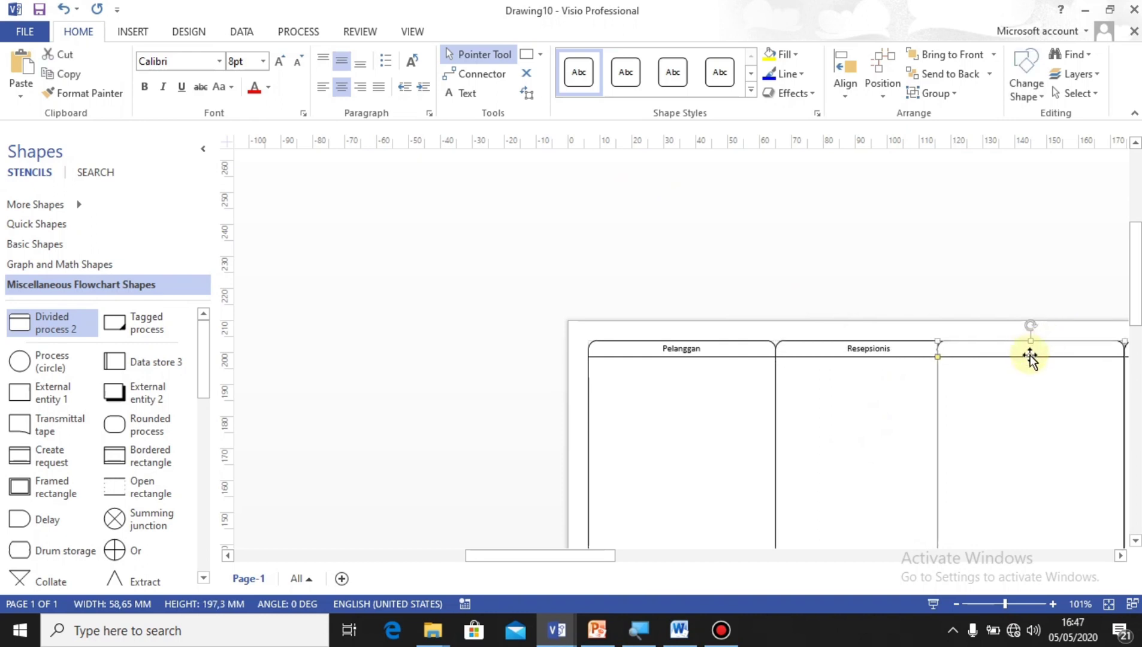
pyautogui.click(1029, 348)
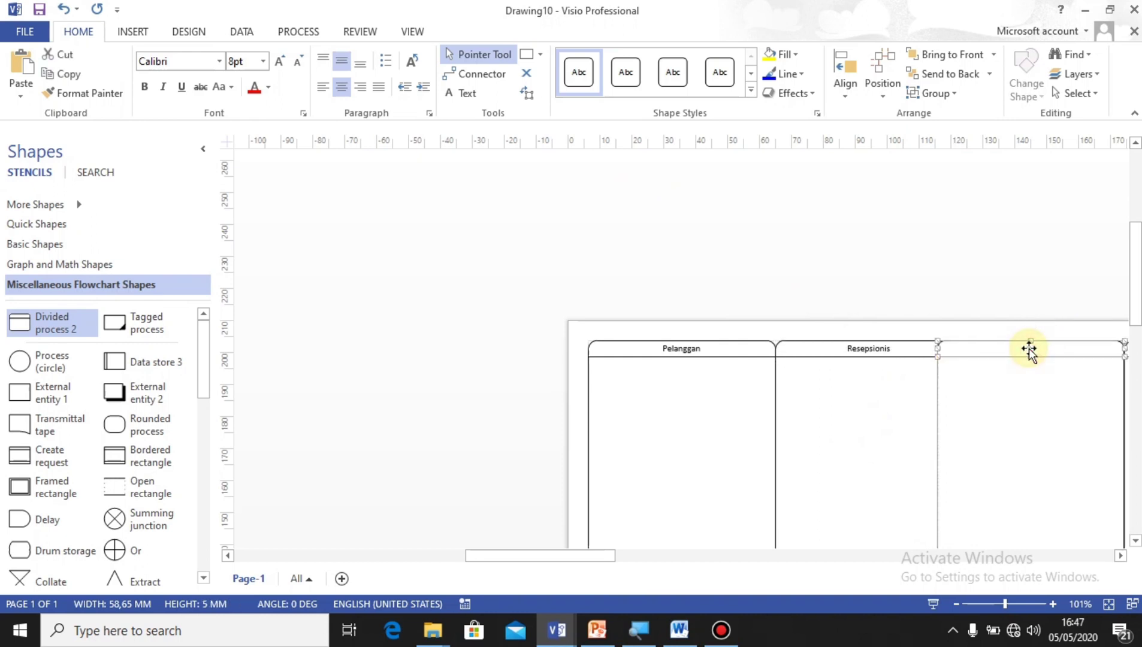
pyautogui.write('Teknisi')
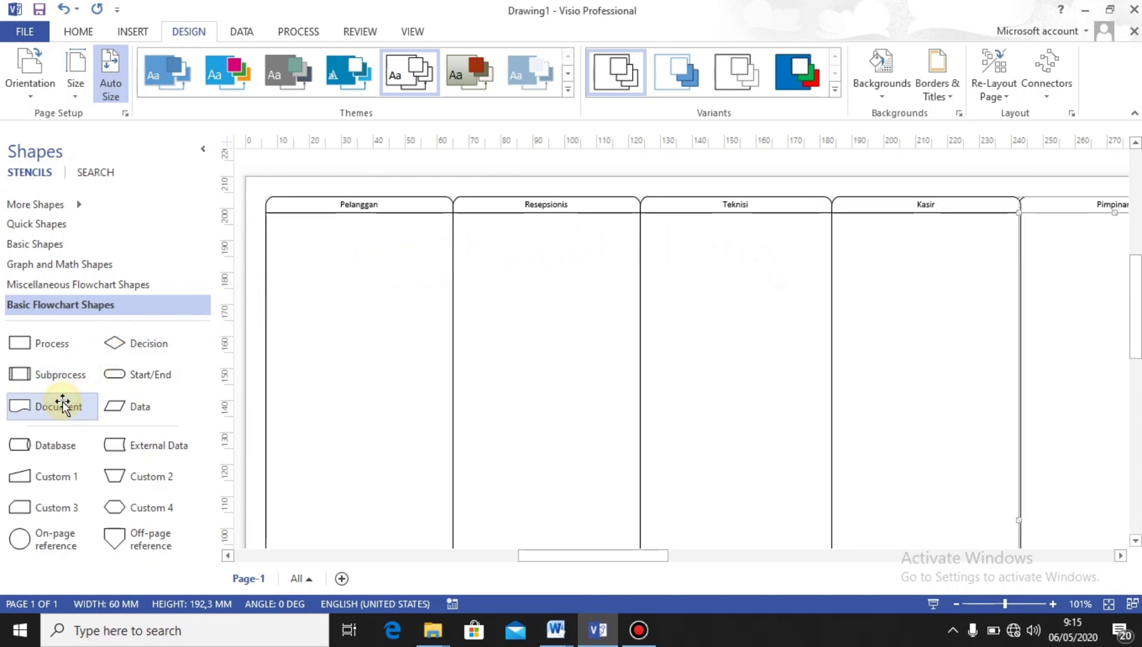
# - Place a Document shape near the top of the Pelanggan lane and label it "Data Pelanggan"
pyautogui.moveTo(62, 405); pyautogui.dragTo(364, 253)
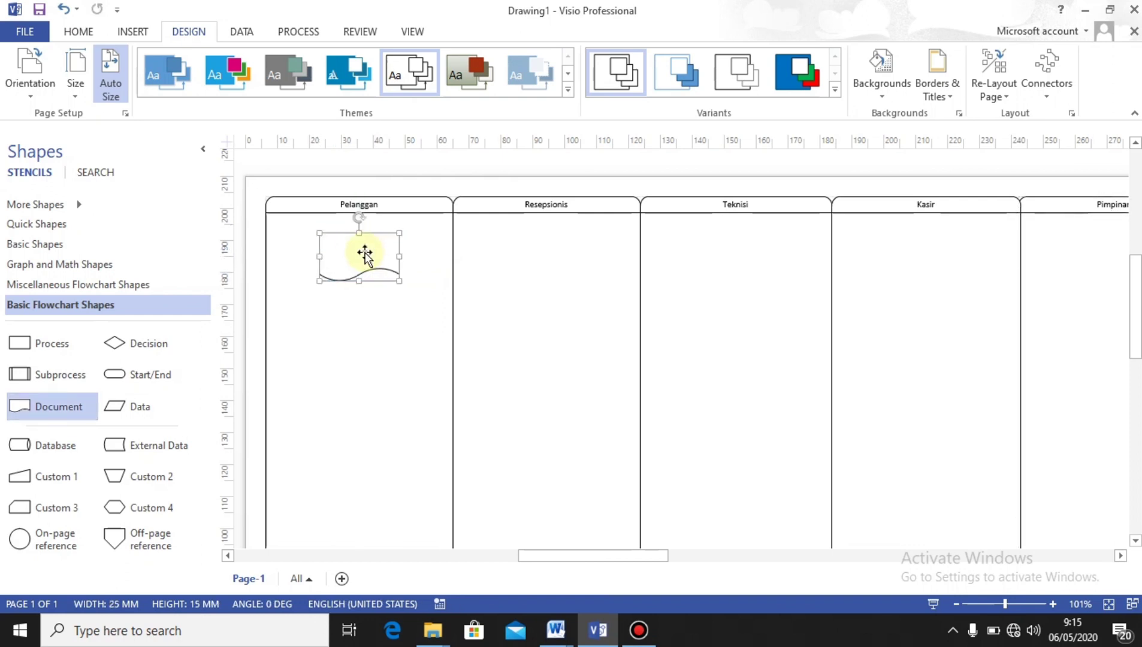
pyautogui.write('Data Pelanggan')
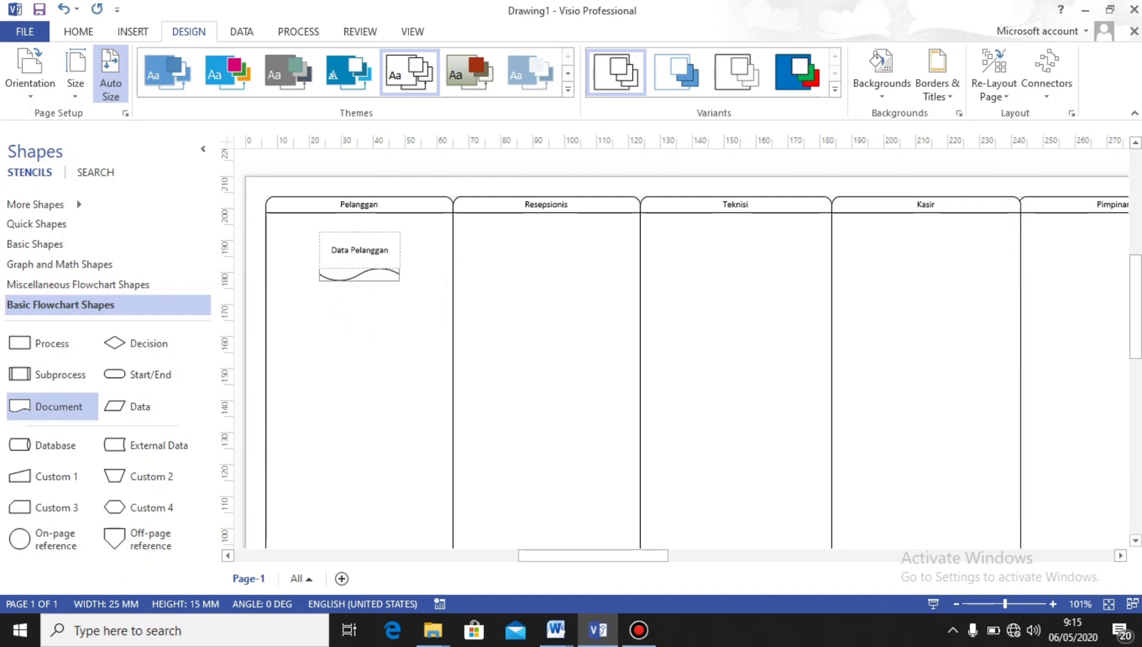
pyautogui.click(523, 257)
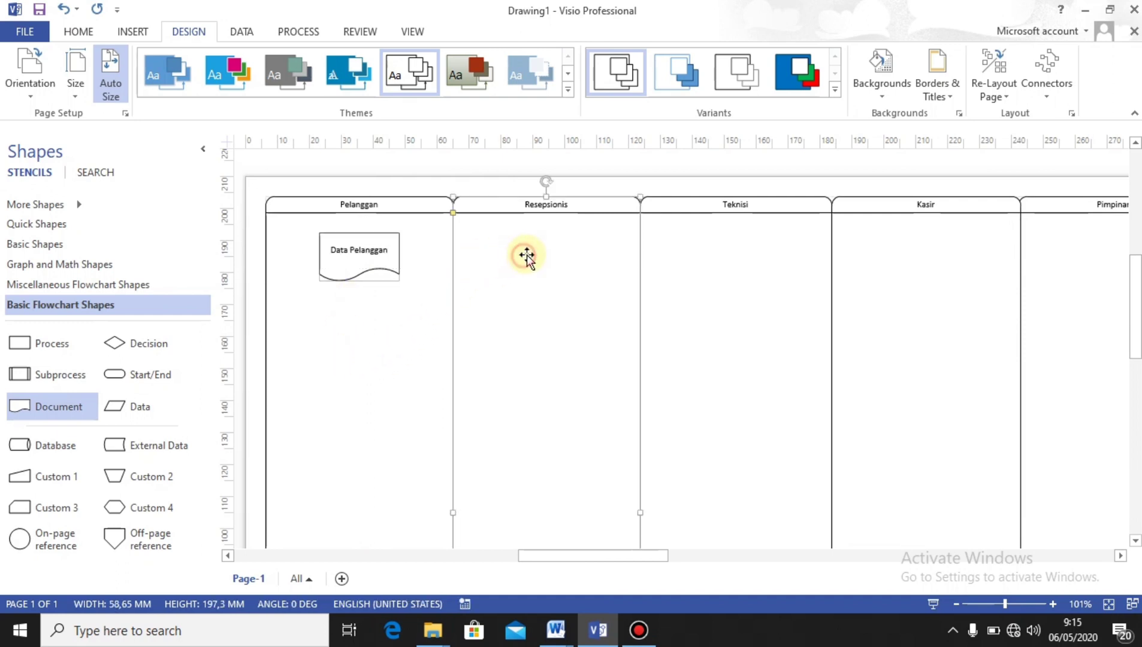
# - Duplicate the Data Pelanggan document and place the copy in the Resepsionis lane, level with the original
pyautogui.click(397, 270)
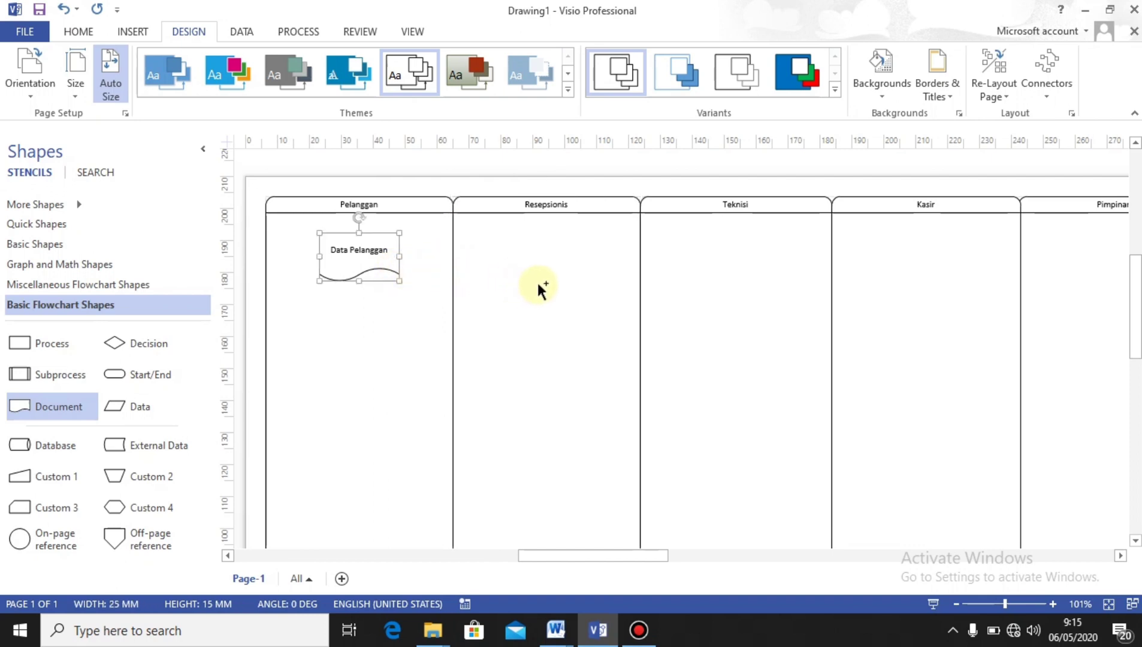
pyautogui.hotkey('ctrl', 'd')
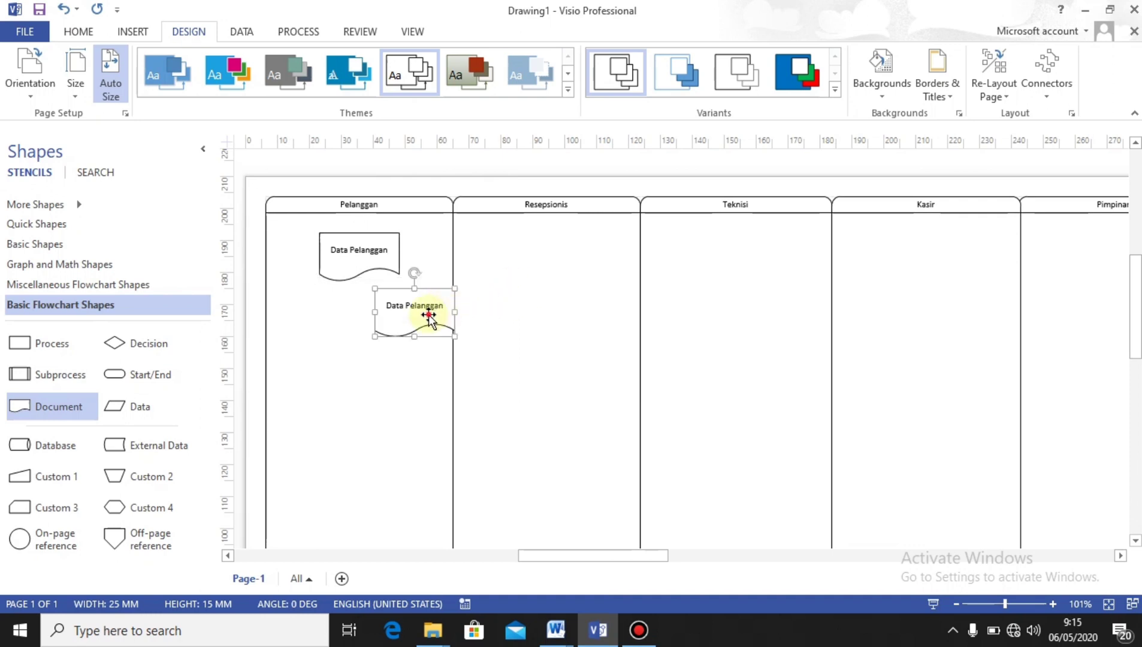
pyautogui.moveTo(428, 315); pyautogui.dragTo(557, 260)
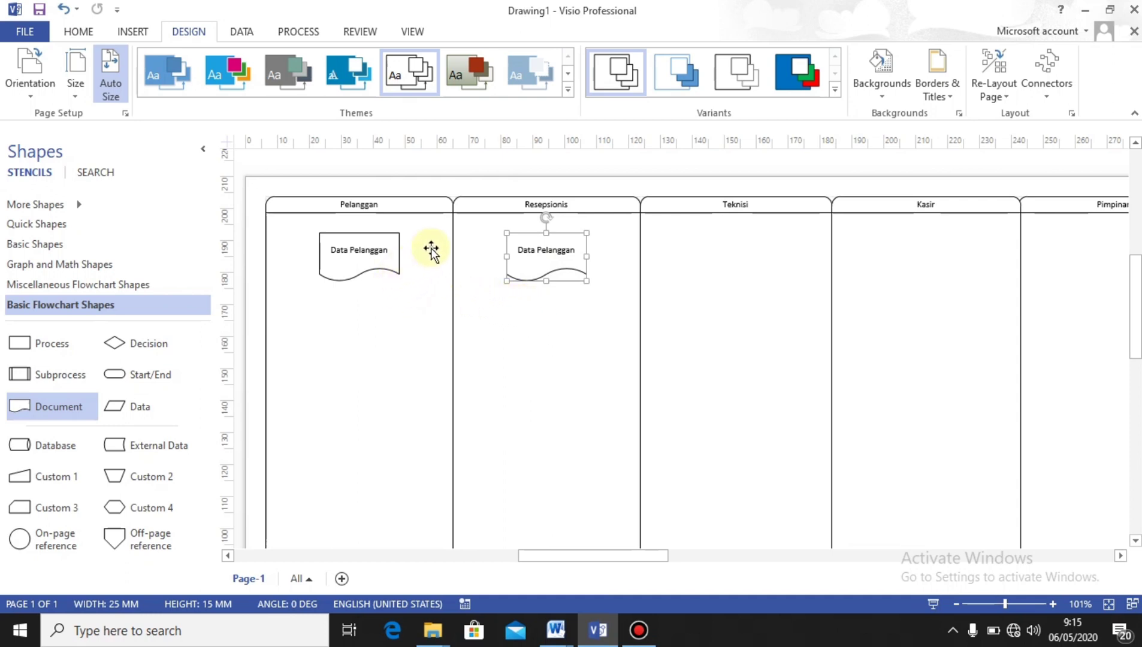
# - Draw a connector from the Data Pelanggan document in the Pelanggan lane to its copy in the Resepsionis lane
pyautogui.click(80, 32)
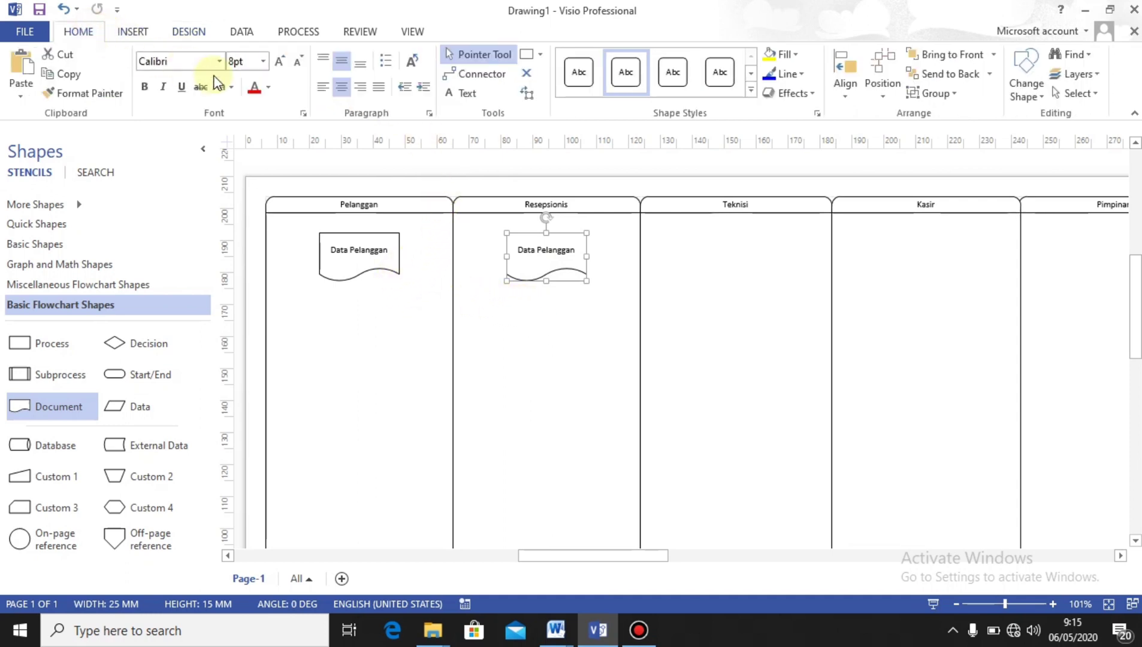
pyautogui.click(474, 74)
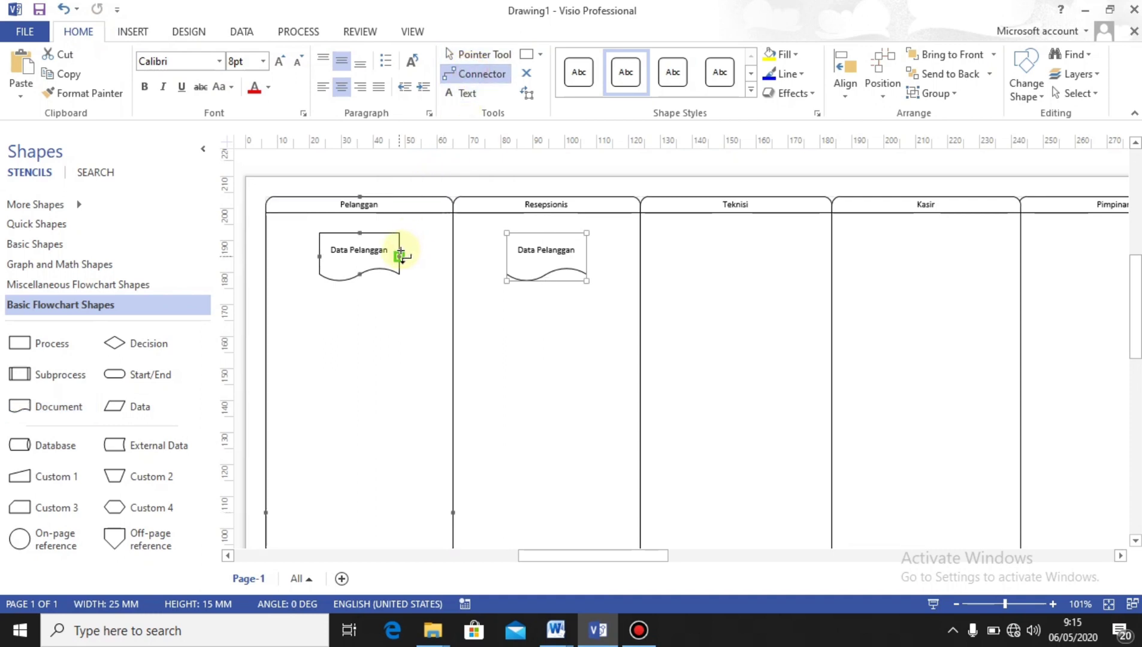
pyautogui.moveTo(400, 256); pyautogui.dragTo(506, 256)
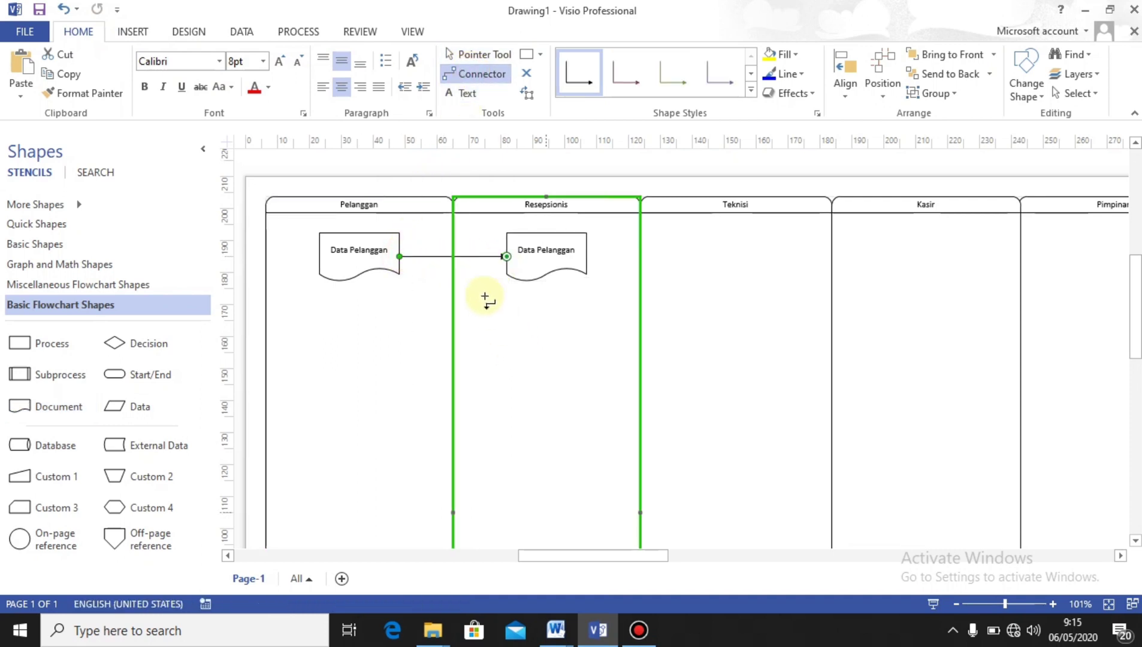
pyautogui.click(461, 54)
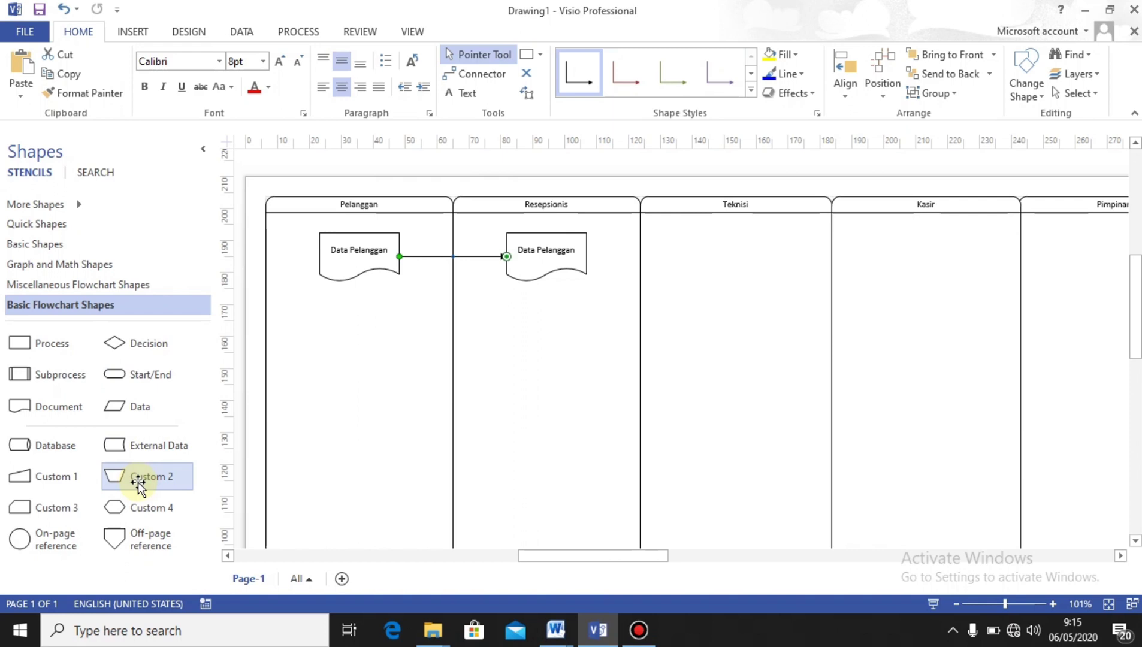
# - Place a Custom 2 trapezoid below the document in the Resepsionis lane and label it "Mencatat Data Pelanggan"
pyautogui.moveTo(137, 483); pyautogui.dragTo(546, 318)
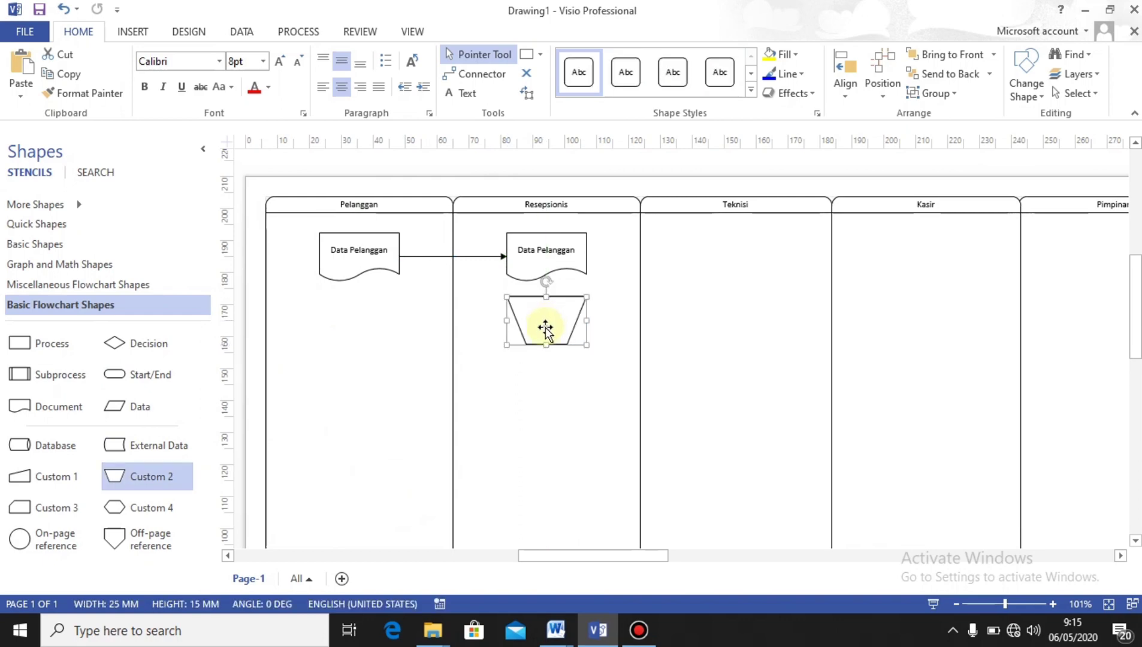
pyautogui.write('Mencata')
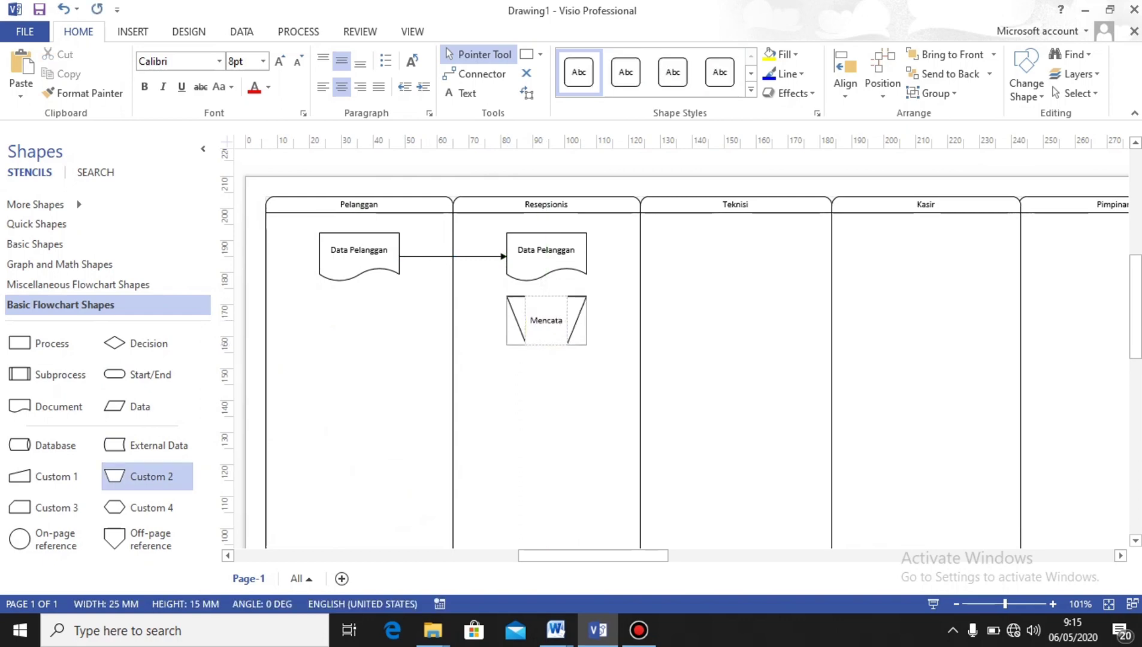
pyautogui.write('t Data Pelanggan')
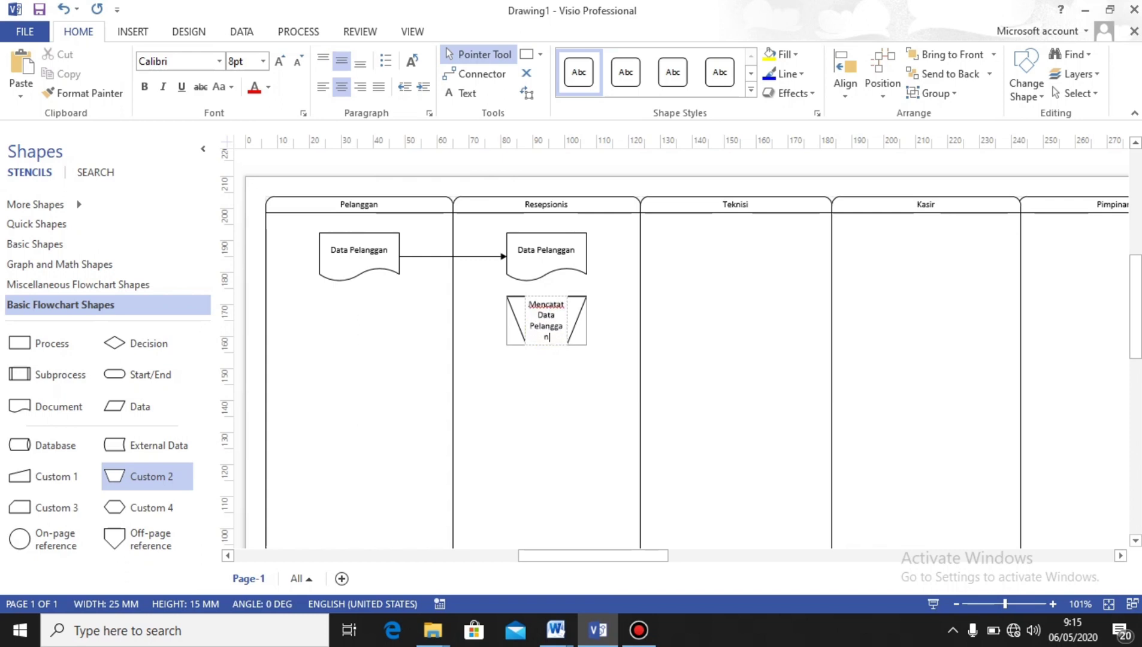
pyautogui.click(542, 359)
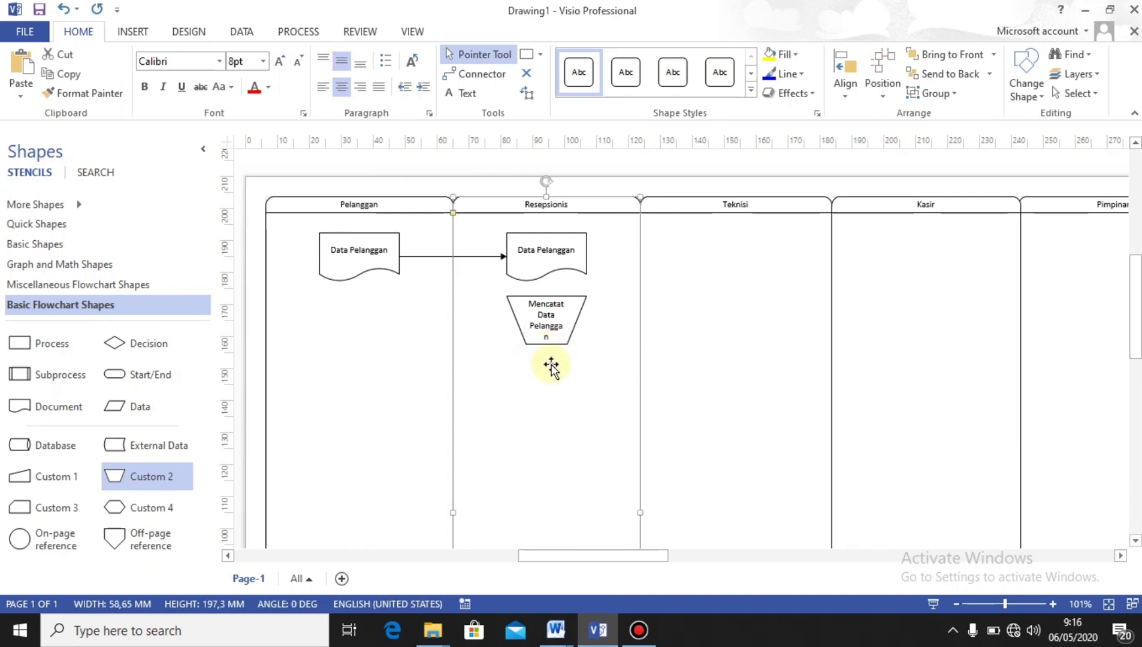
# - Duplicate the Data Pelanggan document in the Resepsionis lane
pyautogui.click(539, 273)
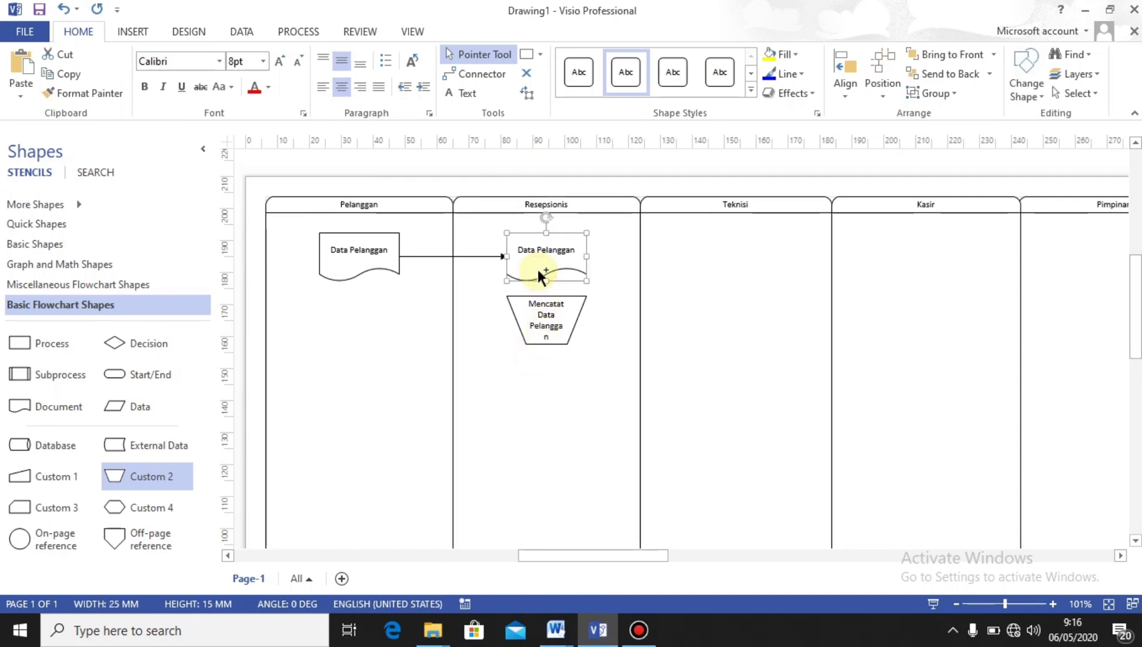
pyautogui.hotkey('ctrl', 'd')
pyautogui.moveTo(582, 324); pyautogui.dragTo(565, 396)
pyautogui.click(573, 376)
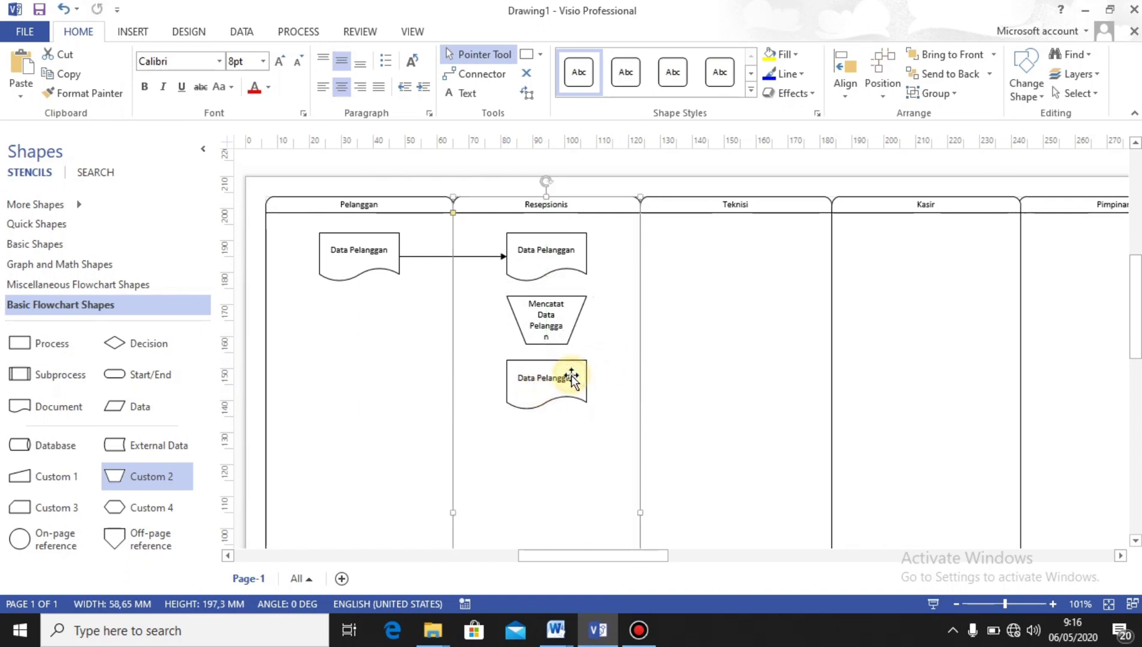
pyautogui.press('BackSpace')
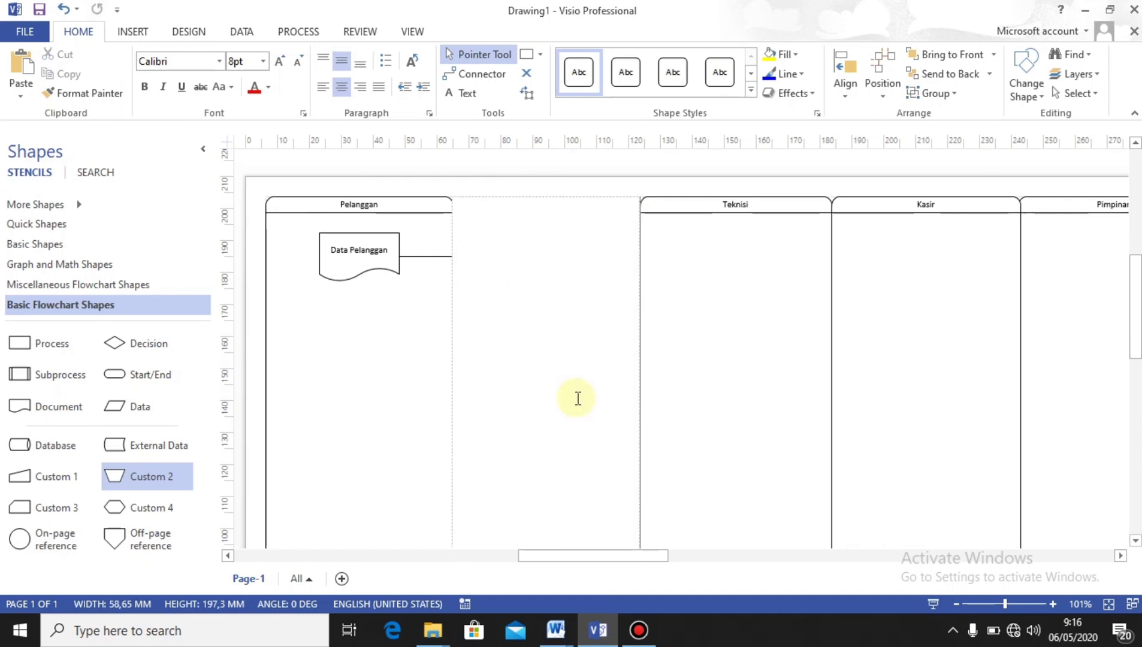
pyautogui.hotkey('ctrl', 'z')
pyautogui.hotkey('ctrl', 'z')
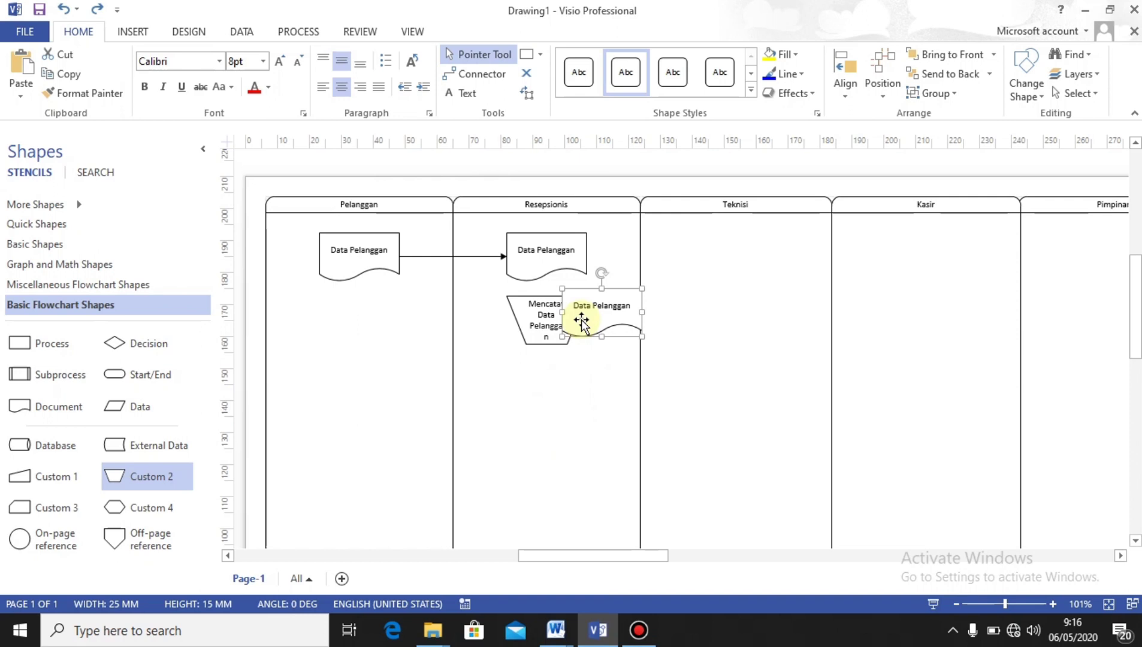
# - Nudge the duplicated document down and left until it sits below the Mencatat Data Pelanggan trapezoid
pyautogui.press('Down')
pyautogui.press('Down')
pyautogui.press('Down')
pyautogui.press('Down')
pyautogui.press('Down')
pyautogui.press('Down')
pyautogui.press('Down')
pyautogui.press('Down')
pyautogui.press('Down')
pyautogui.press('Left')
pyautogui.press('Left')
pyautogui.press('Left')
pyautogui.press('Left')
pyautogui.press('Left')
pyautogui.press('Left')
pyautogui.press('Left')
pyautogui.press('Left')
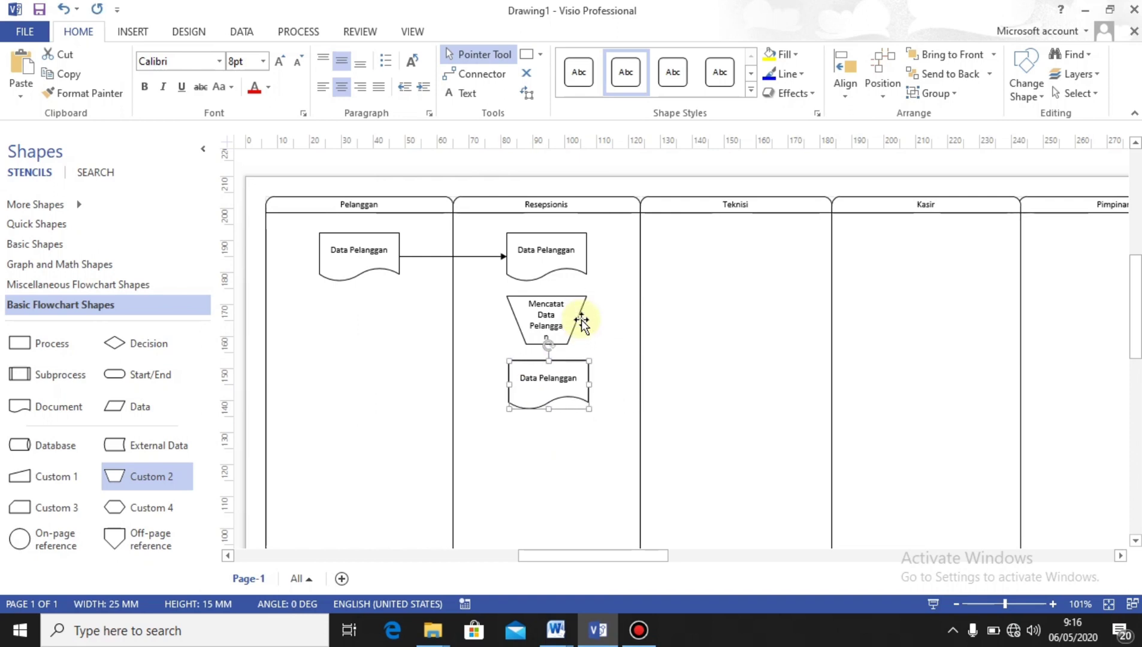
# - Extend the label of the document below the trapezoid to "Data Pelanggan dan kendaraan"
pyautogui.doubleClick(557, 381)
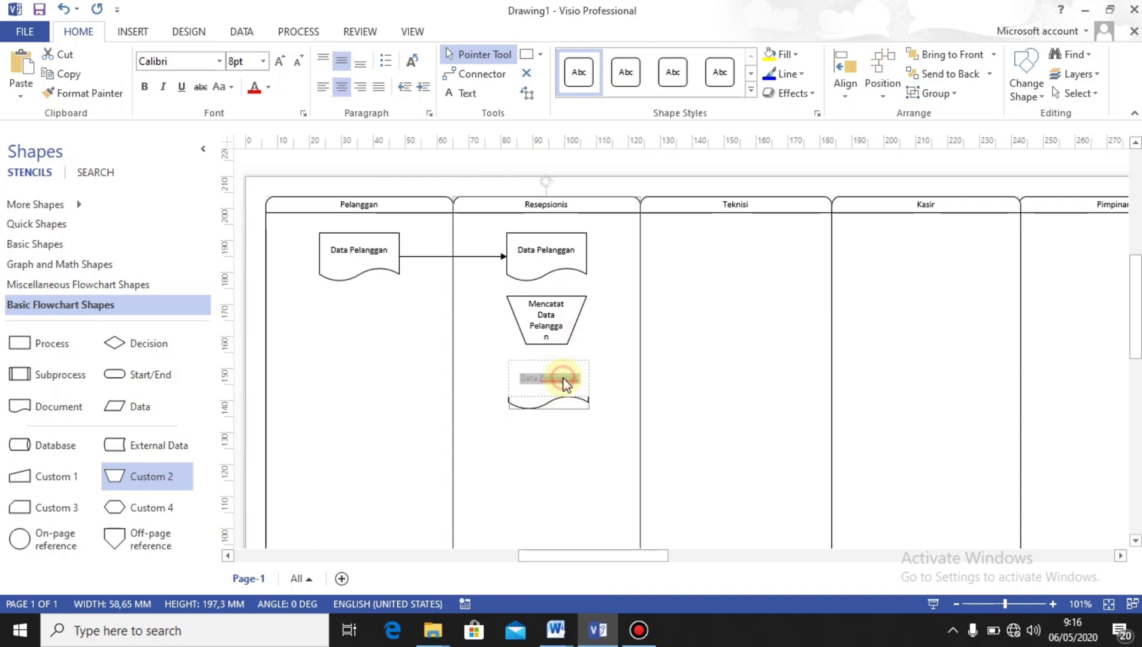
pyautogui.press('End')
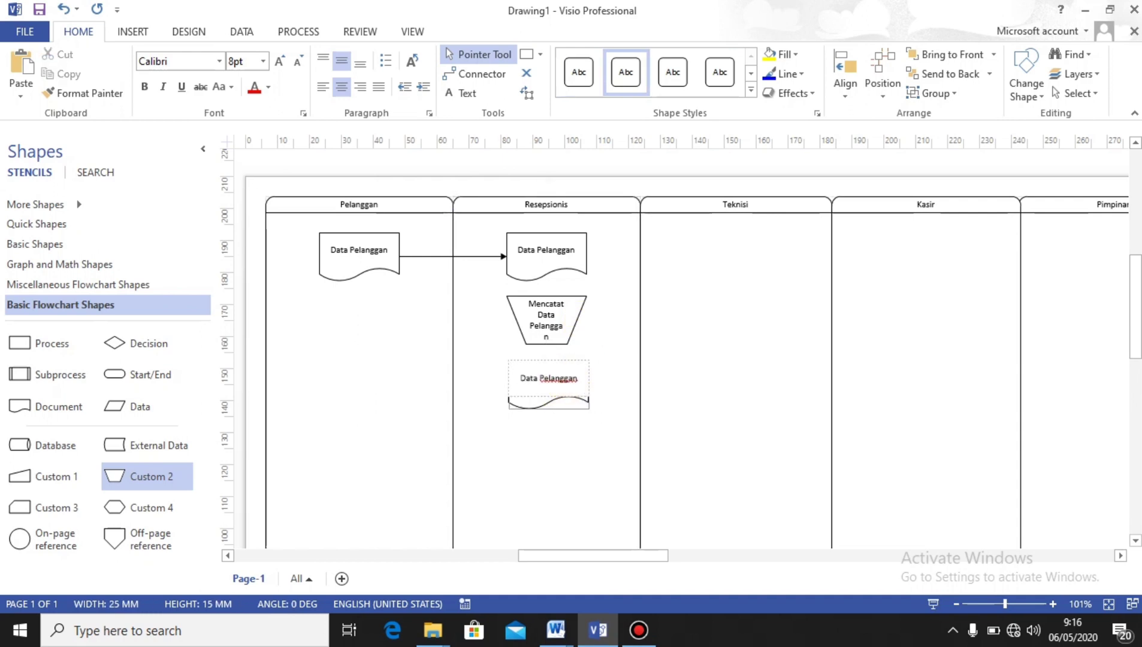
pyautogui.write('Da')
pyautogui.write('n kendar')
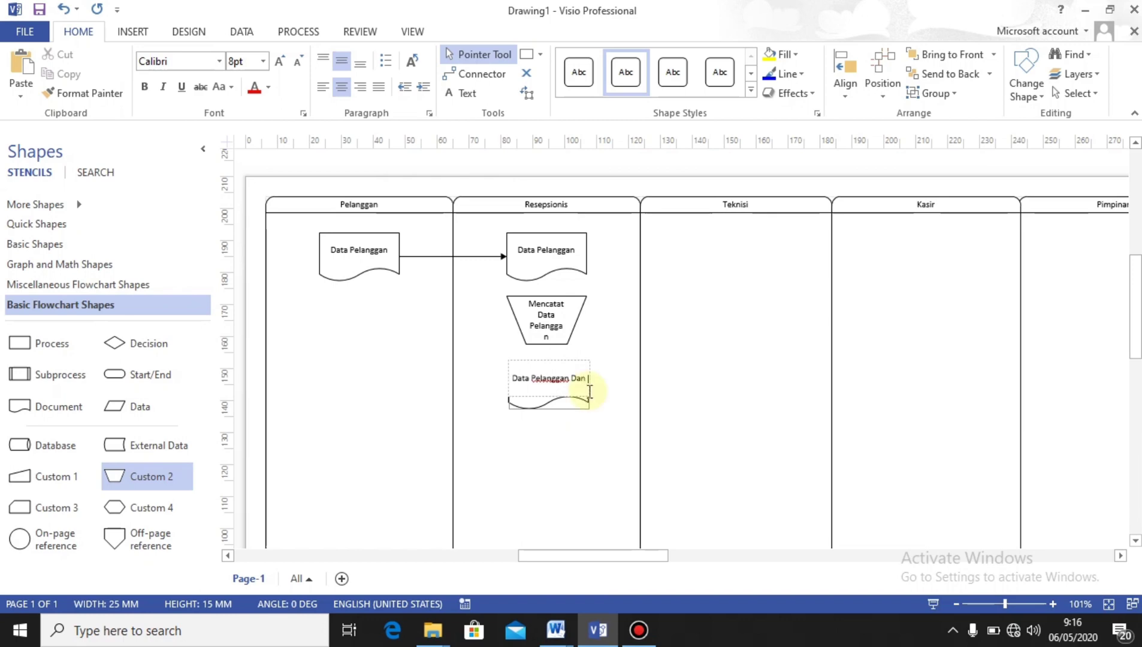
pyautogui.write('aan')
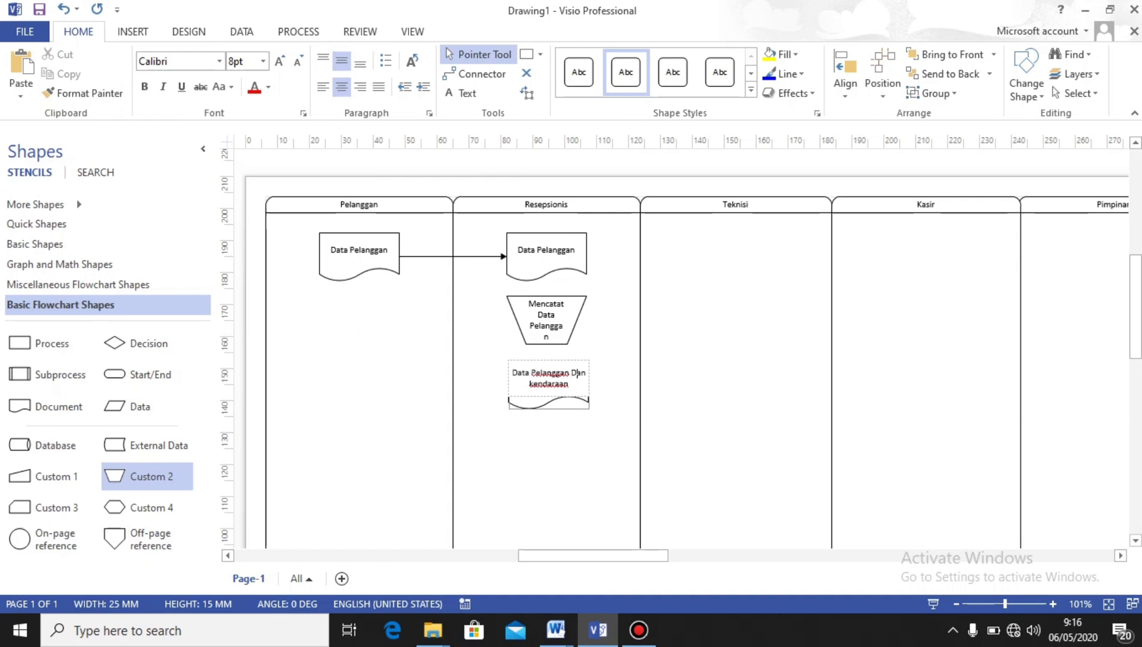
pyautogui.doubleClick(577, 373)
pyautogui.write('dan')
pyautogui.click(593, 449)
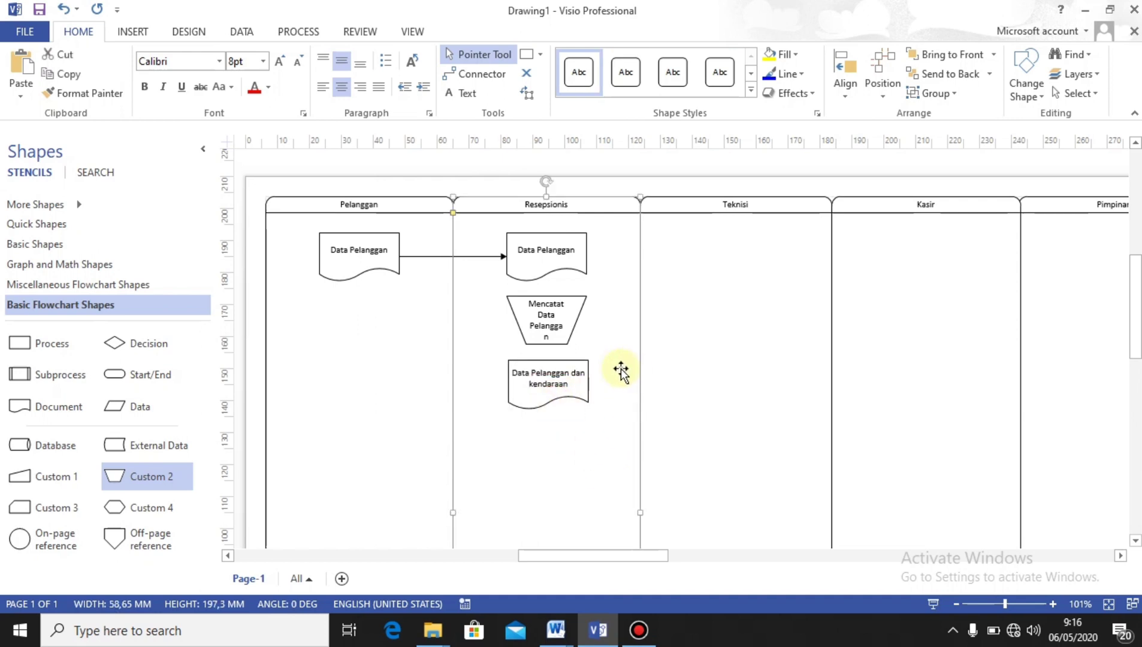
# - Duplicate the Data Pelanggan dan kendaraan document and place the copy at the top of the Teknisi lane, level with the other lanes' first documents
pyautogui.click(575, 388)
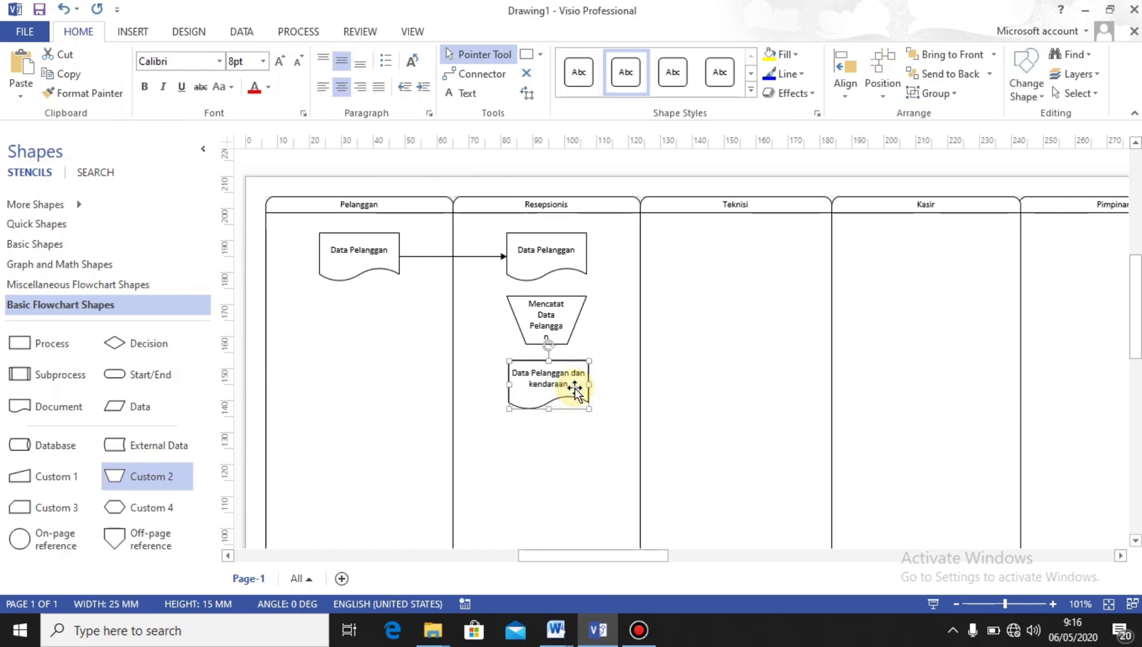
pyautogui.hotkey('ctrl', 'd')
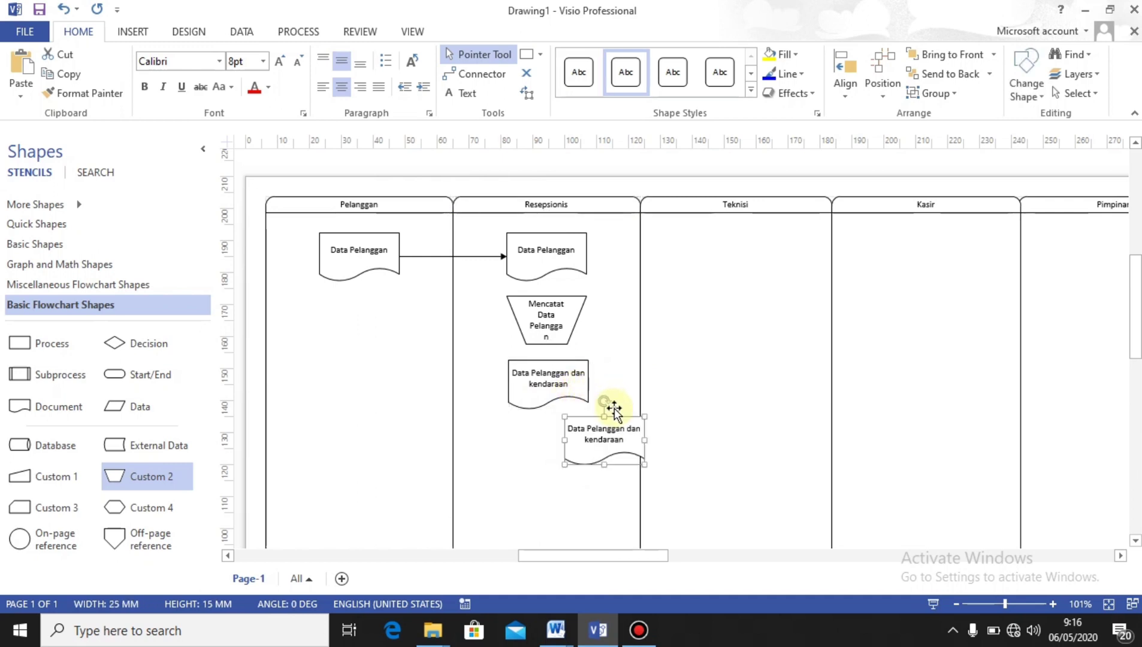
pyautogui.moveTo(613, 426); pyautogui.dragTo(751, 245)
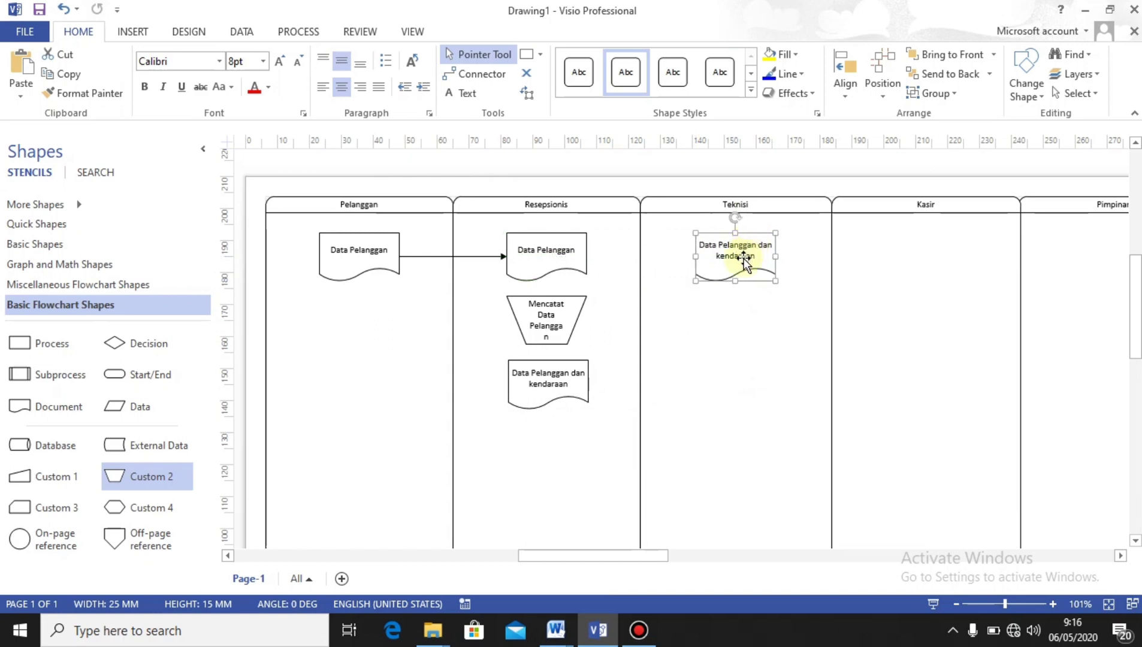